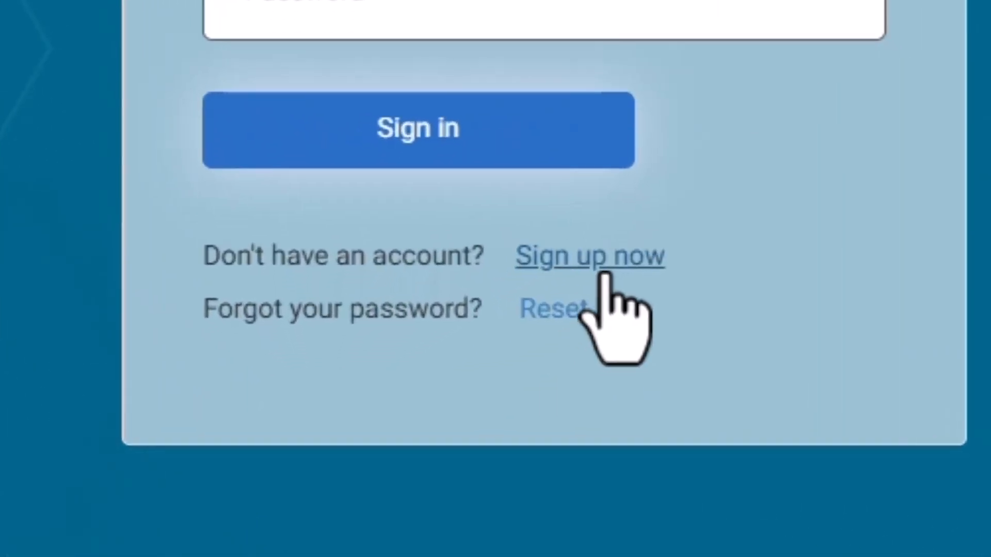
Open the User Details registration form using the 'Sign up now' link.
{"action": "left_click", "coordinate": [604, 275]}
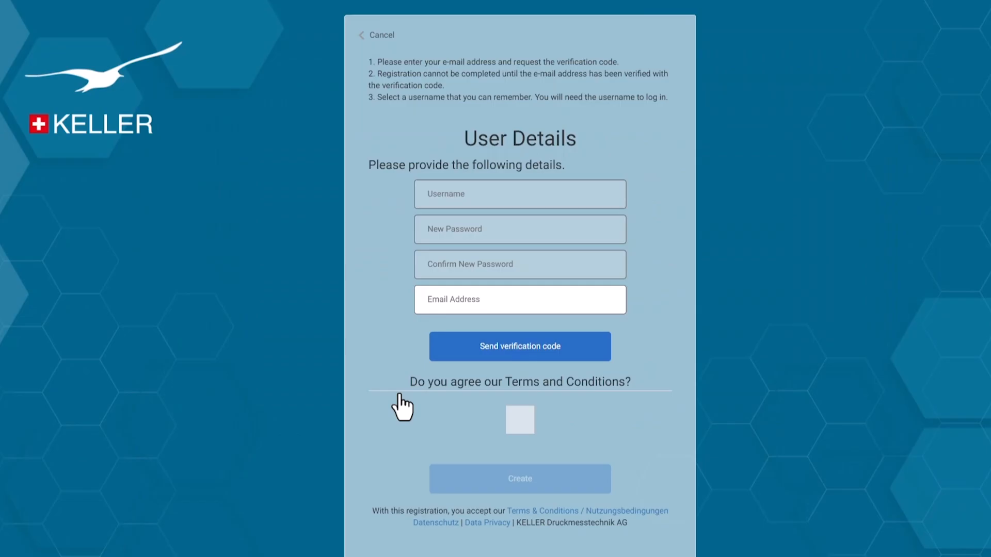
Abandon the empty registration form and go back to the login page.
{"action": "left_click", "coordinate": [451, 309]}
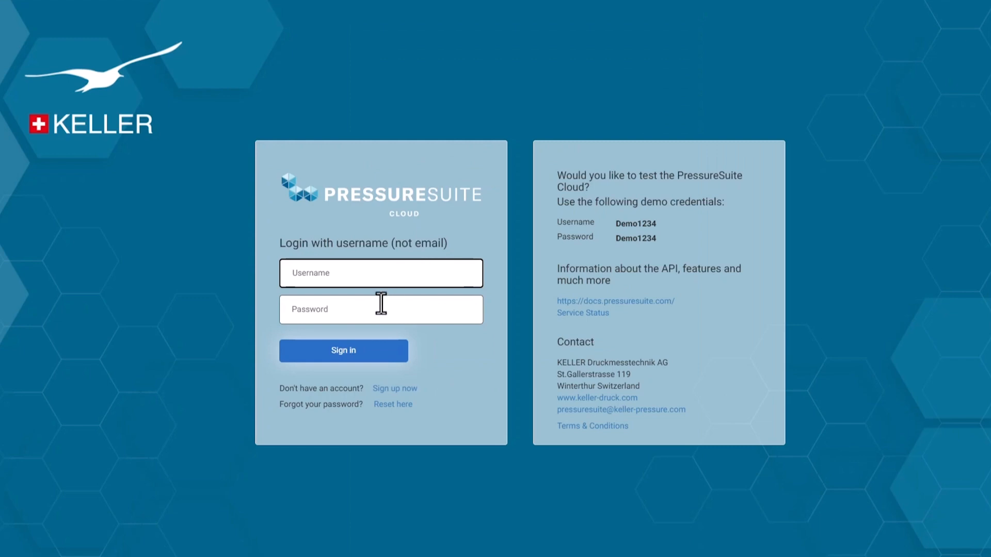
Sign in with the pasted demo username and the saved password to reach the eight-device list.
{"action": "double_click", "coordinate": [643, 224]}
{"action": "key", "text": "ctrl+c"}
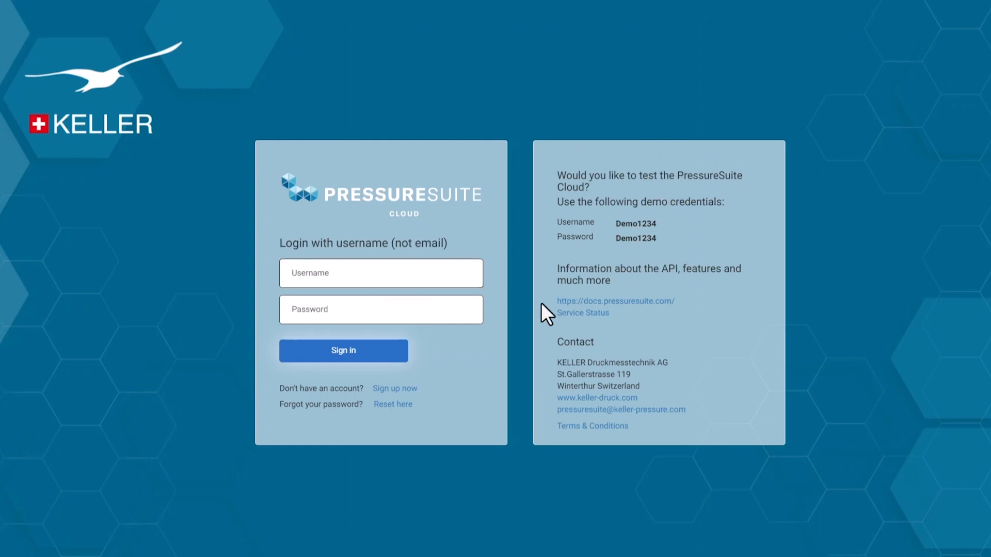
{"action": "left_click", "coordinate": [374, 277]}
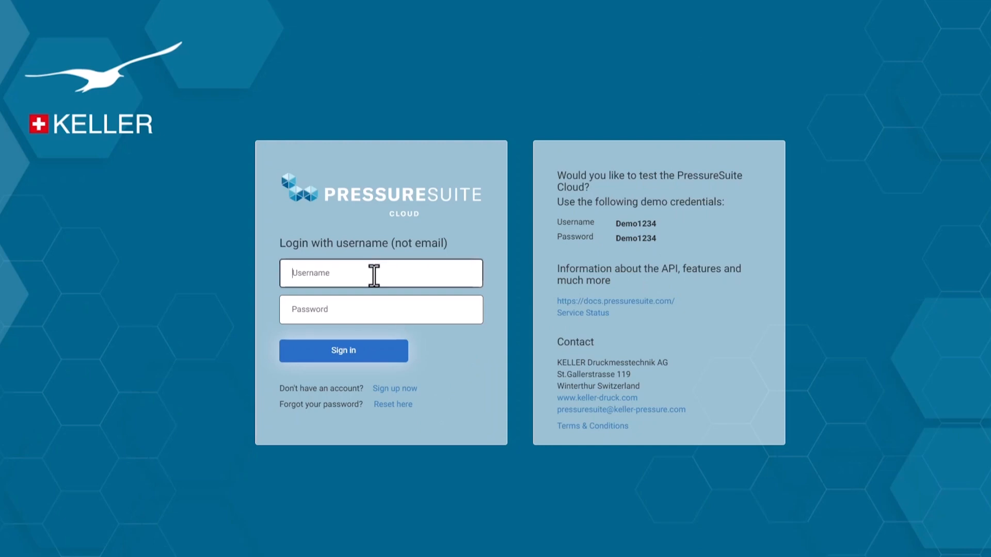
{"action": "key", "text": "ctrl+v"}
{"action": "left_click", "coordinate": [345, 322]}
{"action": "left_click", "coordinate": [352, 377]}
{"action": "left_click", "coordinate": [316, 355]}
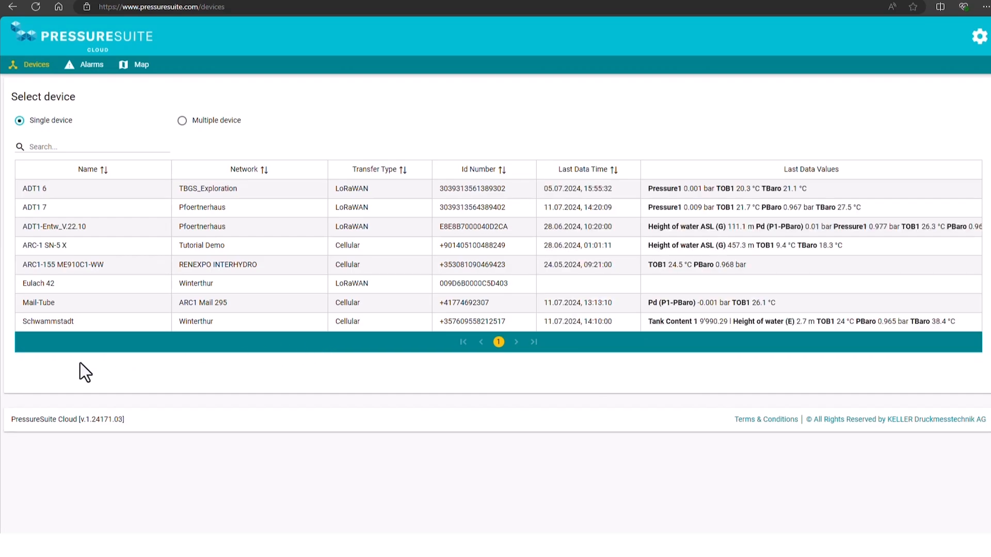
Try searching for 'adt' and 'lora', then sort devices by Last Data Time and Transfer Type.
{"action": "left_click", "coordinate": [83, 146]}
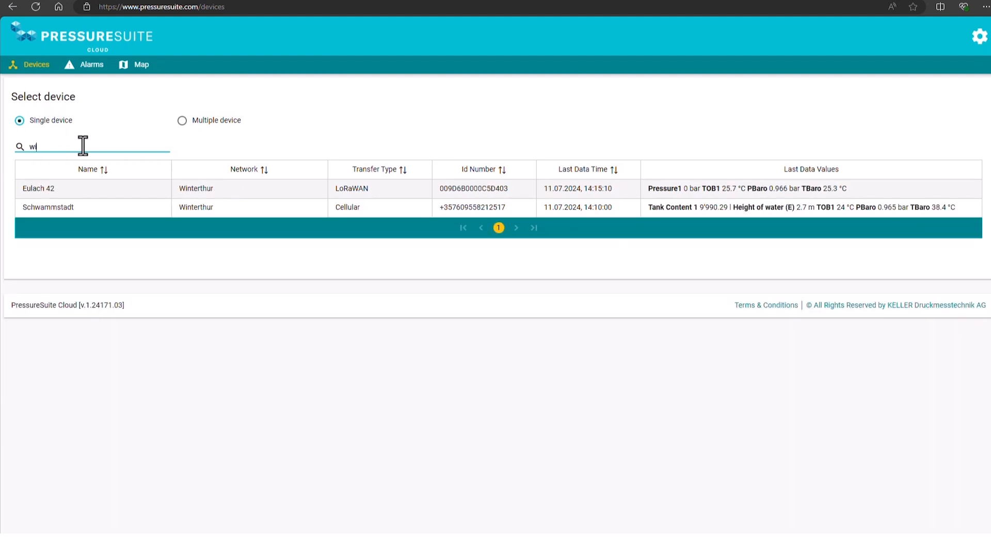
{"action": "type", "text": "adt"}
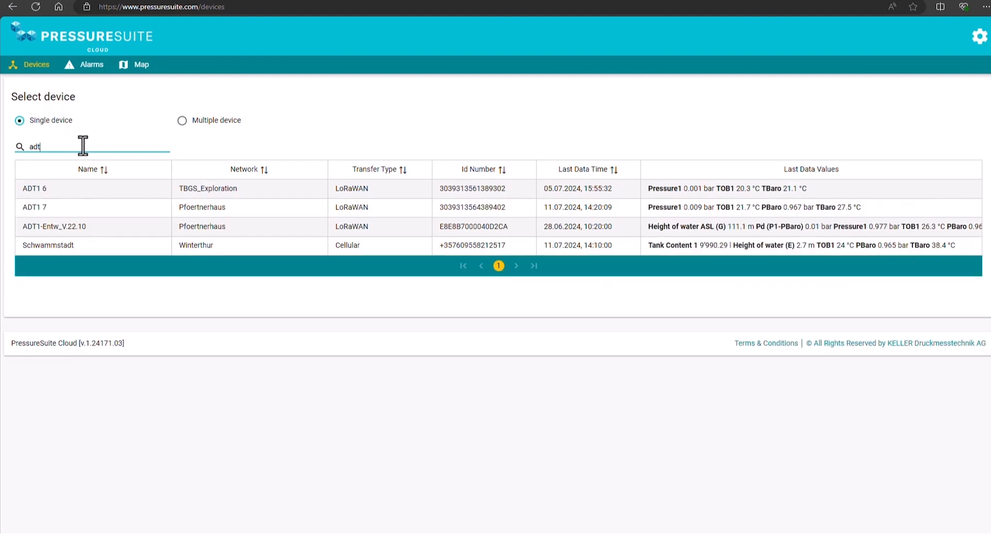
{"action": "key", "text": "BackSpace"}
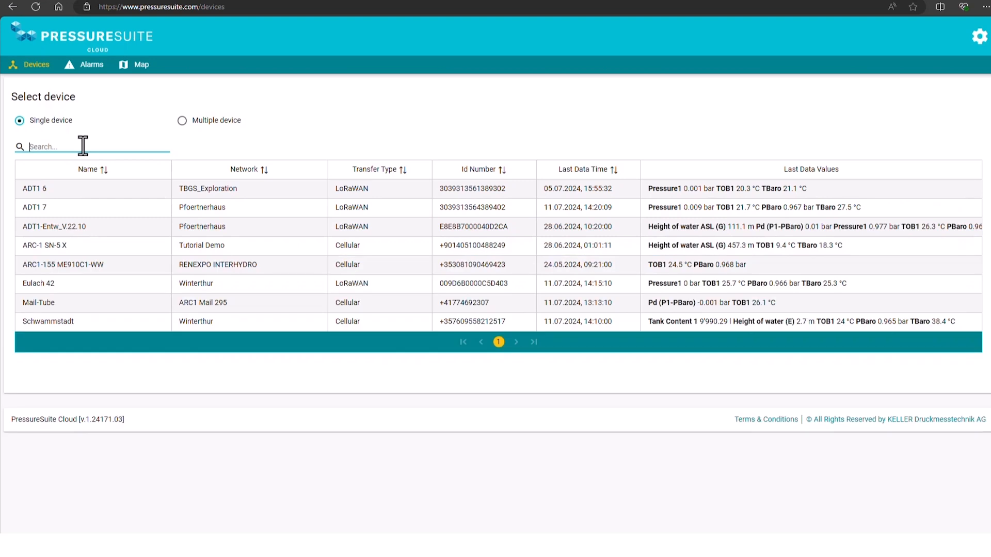
{"action": "type", "text": "lora"}
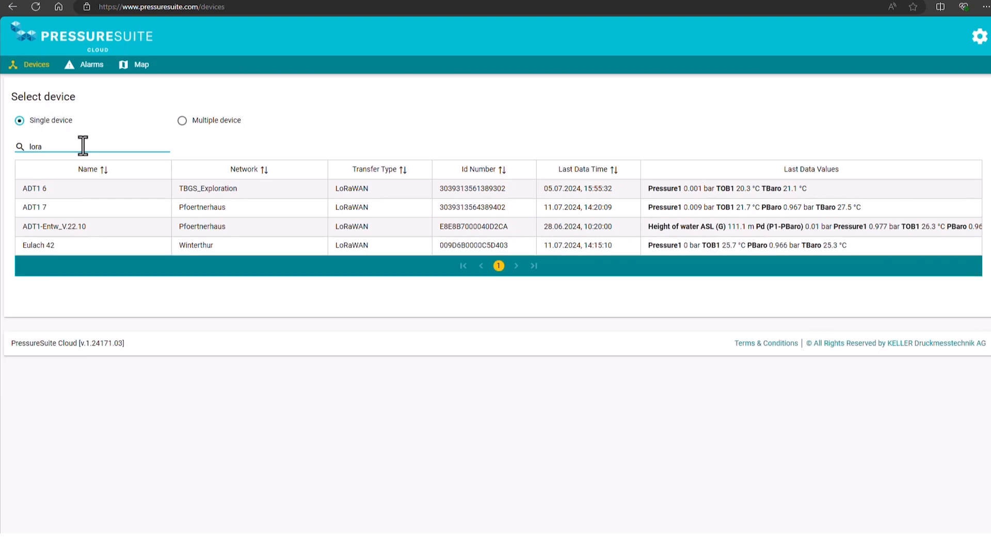
{"action": "key", "text": "BackSpace"}
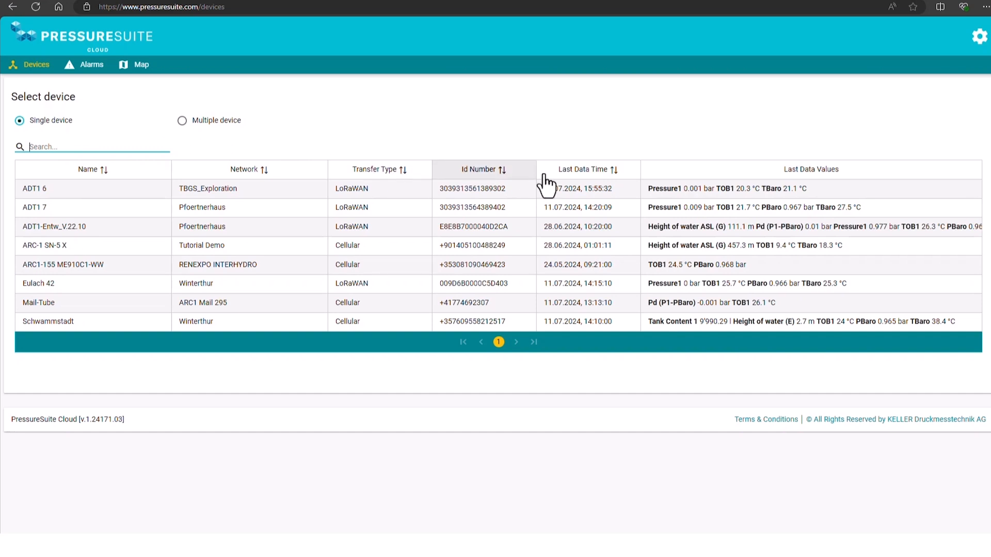
{"action": "left_click", "coordinate": [568, 175]}
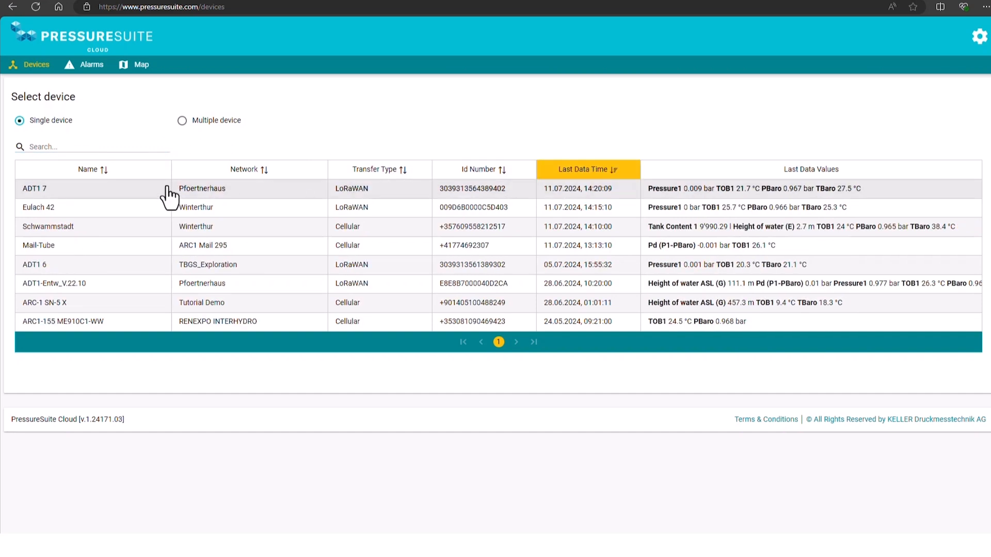
{"action": "left_click", "coordinate": [361, 171]}
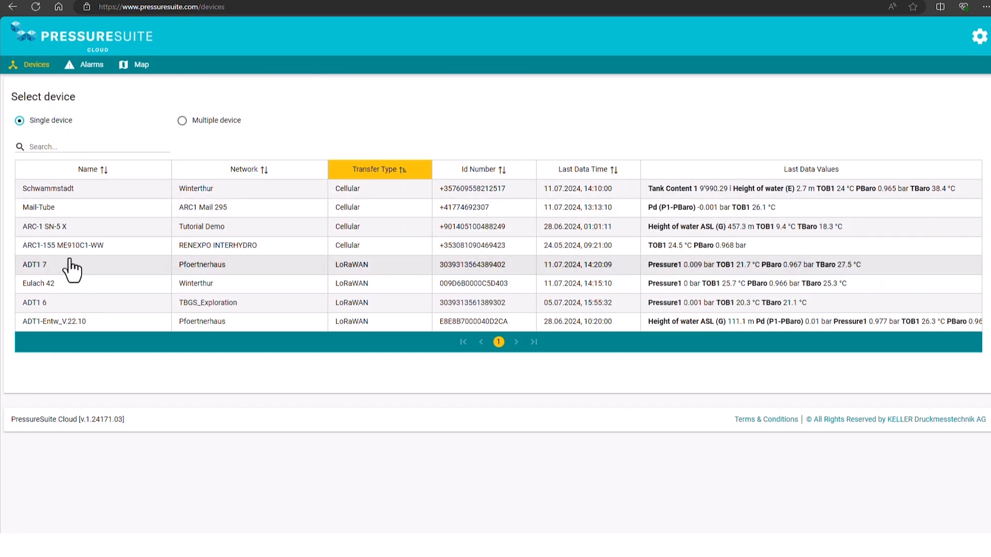
Open the Schwammstadt device page and set the chart's predefined time range to 14 days.
{"action": "left_click", "coordinate": [48, 188]}
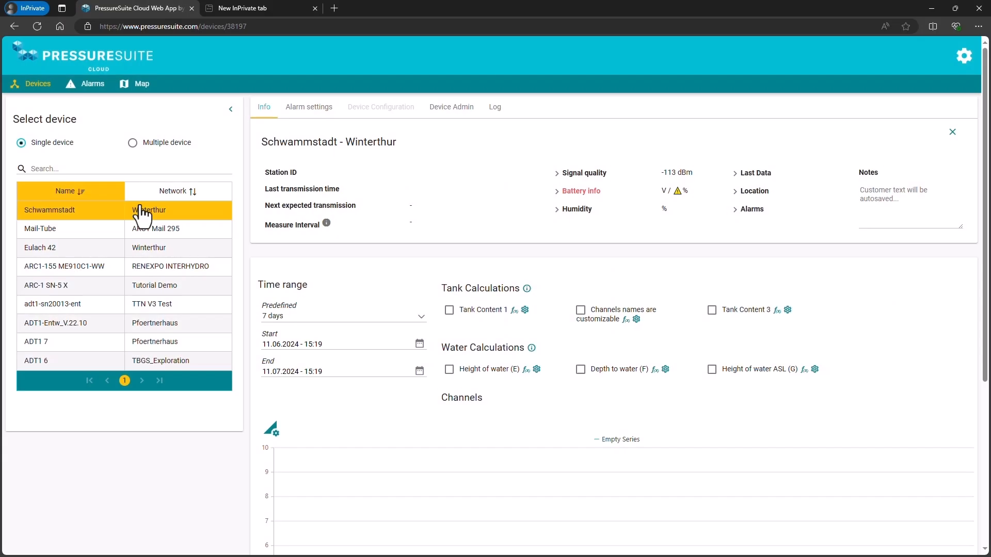
{"action": "scroll", "coordinate": [488, 184], "scroll_direction": "down", "scroll_amount": 3}
{"action": "scroll", "coordinate": [488, 185], "scroll_direction": "up", "scroll_amount": 3}
{"action": "scroll", "coordinate": [488, 184], "scroll_direction": "down", "scroll_amount": 3}
{"action": "scroll", "coordinate": [488, 185], "scroll_direction": "down", "scroll_amount": 3}
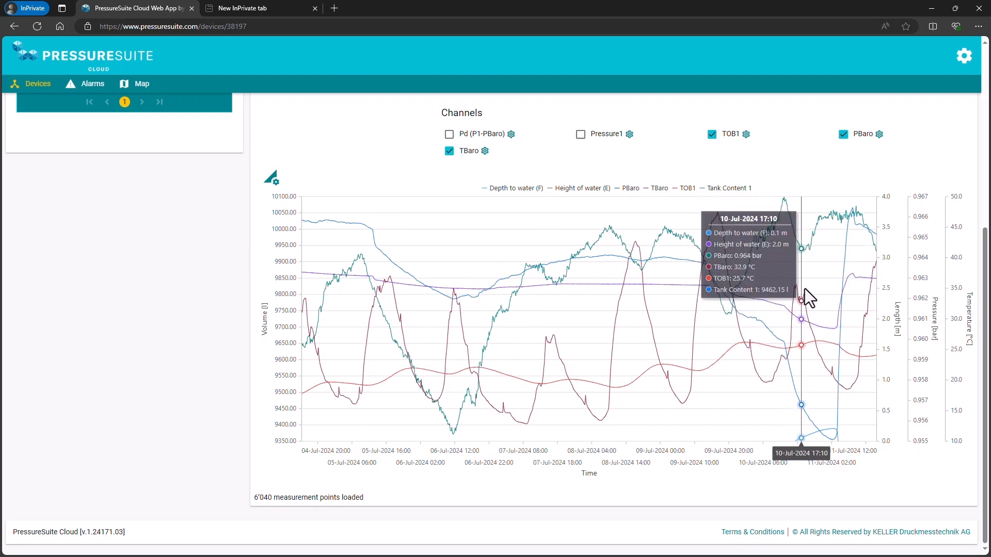
{"action": "scroll", "coordinate": [810, 265], "scroll_direction": "up", "scroll_amount": 6}
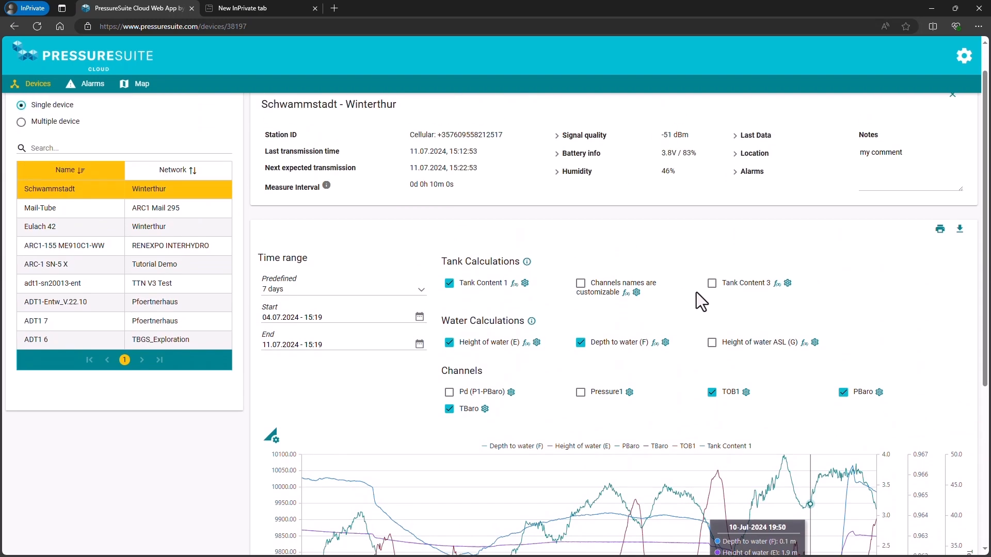
{"action": "left_click", "coordinate": [400, 301]}
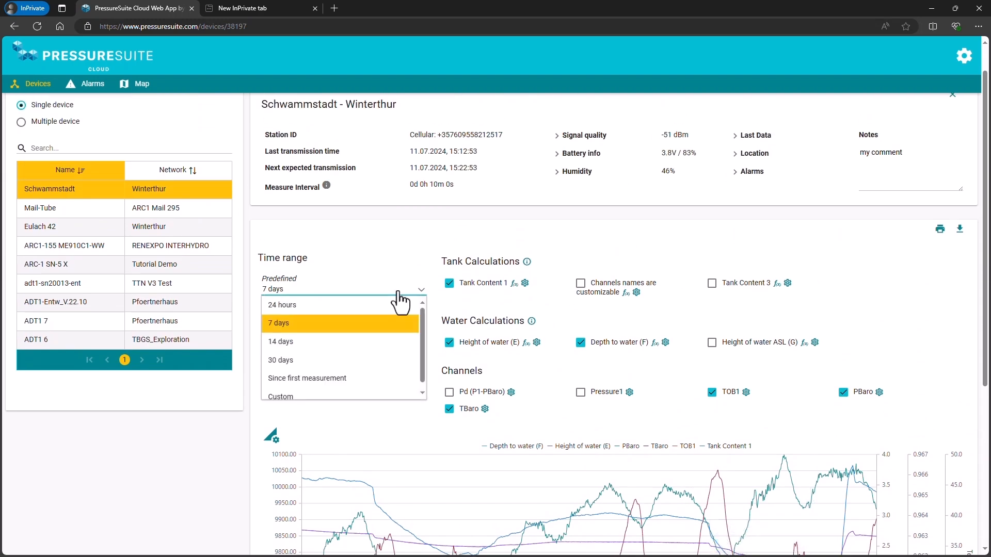
{"action": "left_click", "coordinate": [333, 342]}
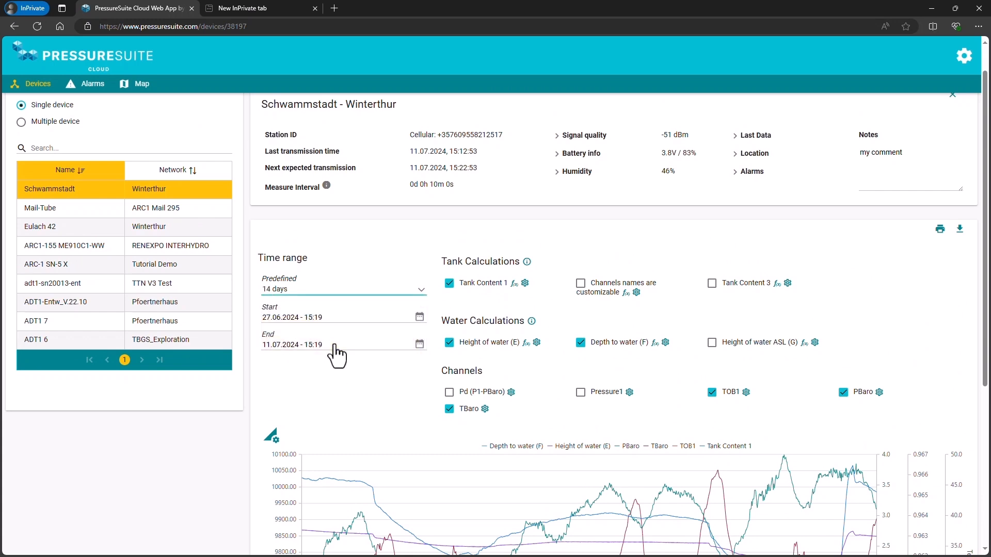
Auto-scale the chart's Length axis and save the scale settings.
{"action": "scroll", "coordinate": [335, 344], "scroll_direction": "down", "scroll_amount": 5}
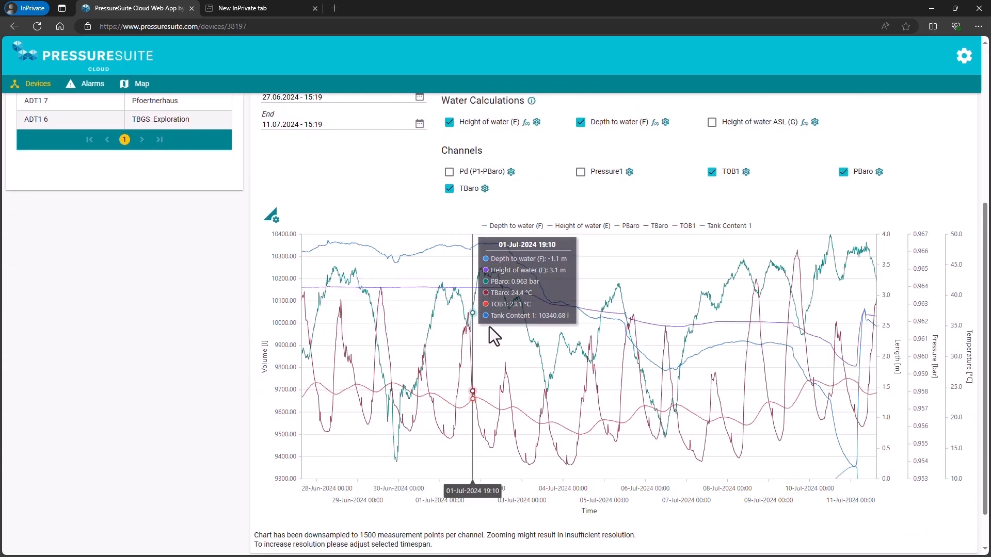
{"action": "scroll", "coordinate": [674, 313], "scroll_direction": "up", "scroll_amount": 4}
{"action": "scroll", "coordinate": [596, 336], "scroll_direction": "down", "scroll_amount": 3}
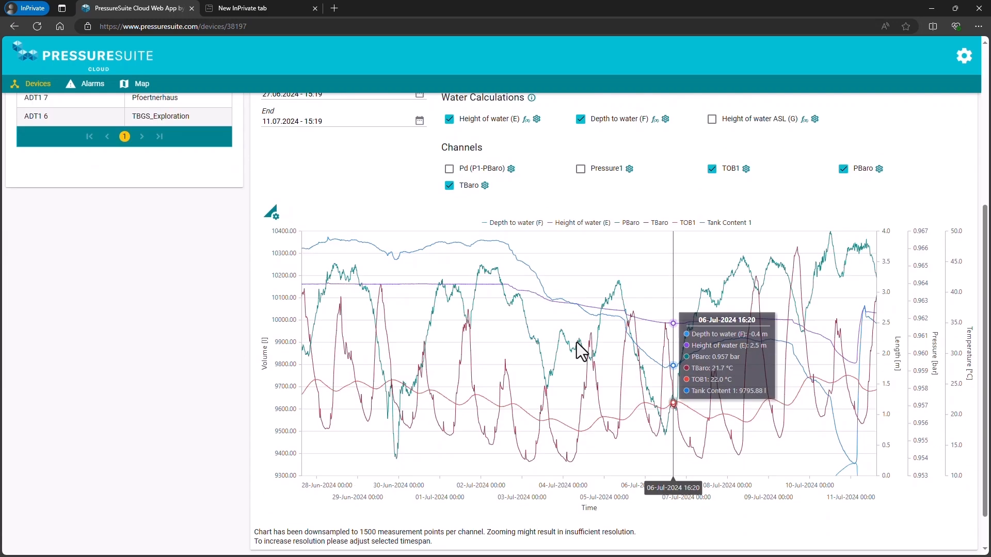
{"action": "scroll", "coordinate": [573, 340], "scroll_direction": "down", "scroll_amount": 2}
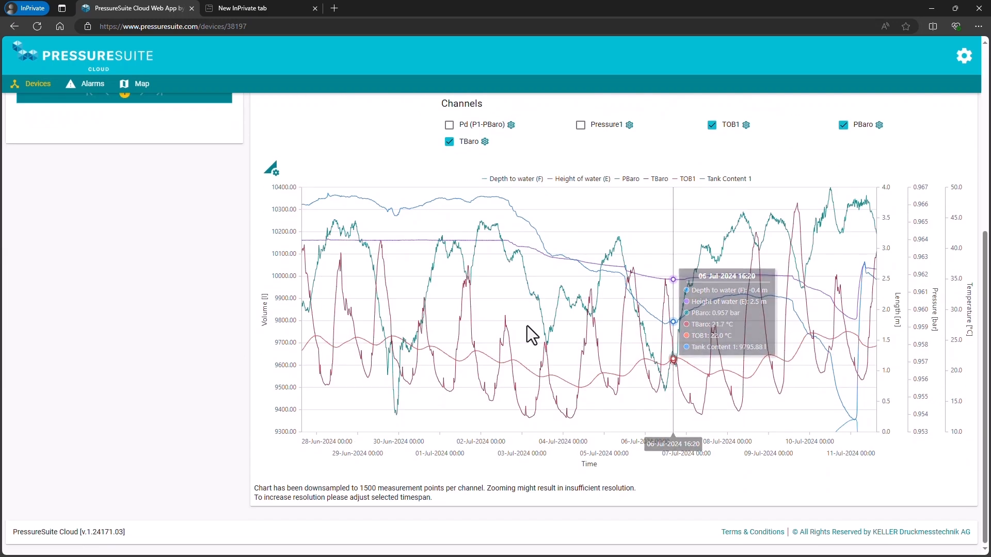
{"action": "left_click", "coordinate": [270, 178]}
{"action": "left_click", "coordinate": [576, 271]}
{"action": "left_click", "coordinate": [678, 421]}
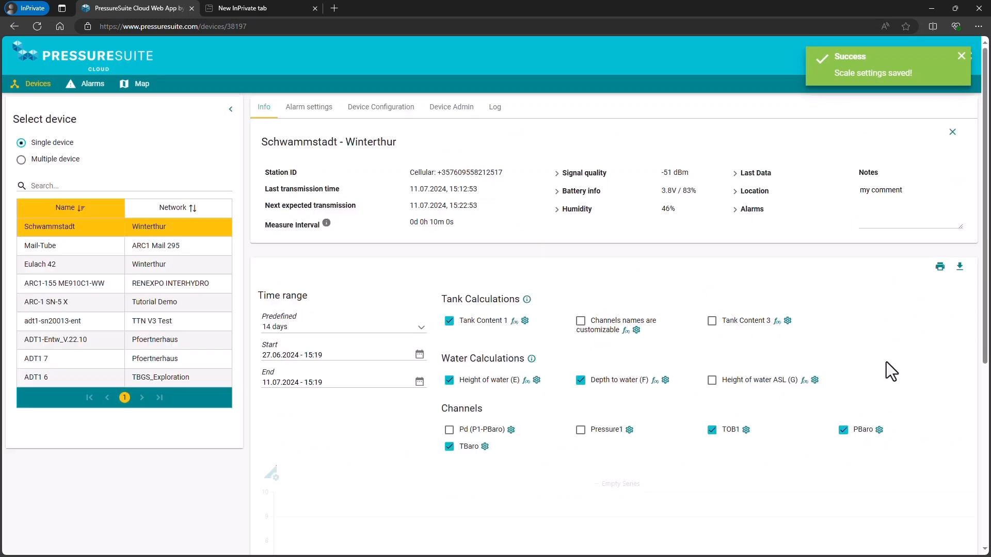
{"action": "scroll", "coordinate": [888, 402], "scroll_direction": "down", "scroll_amount": 4}
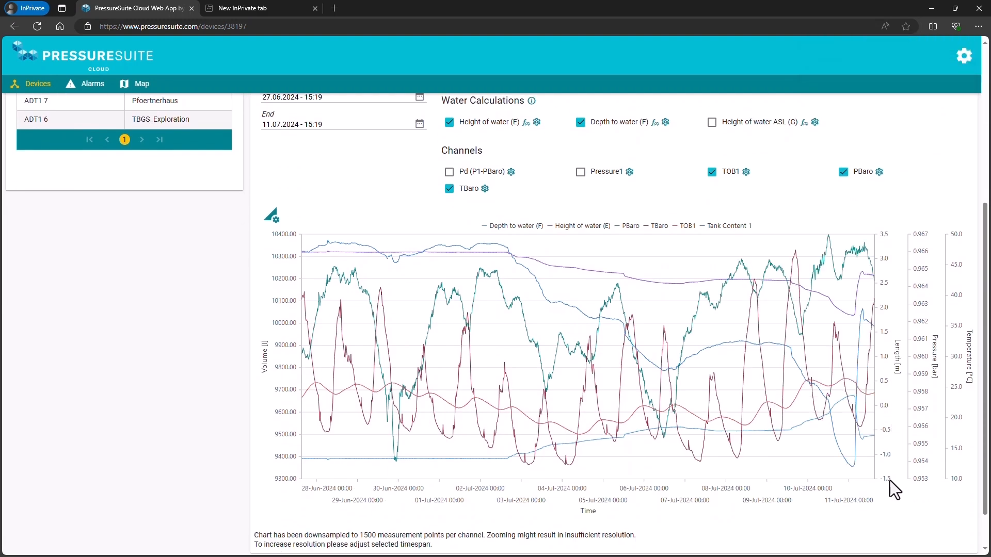
{"action": "scroll", "coordinate": [890, 481], "scroll_direction": "up", "scroll_amount": 3}
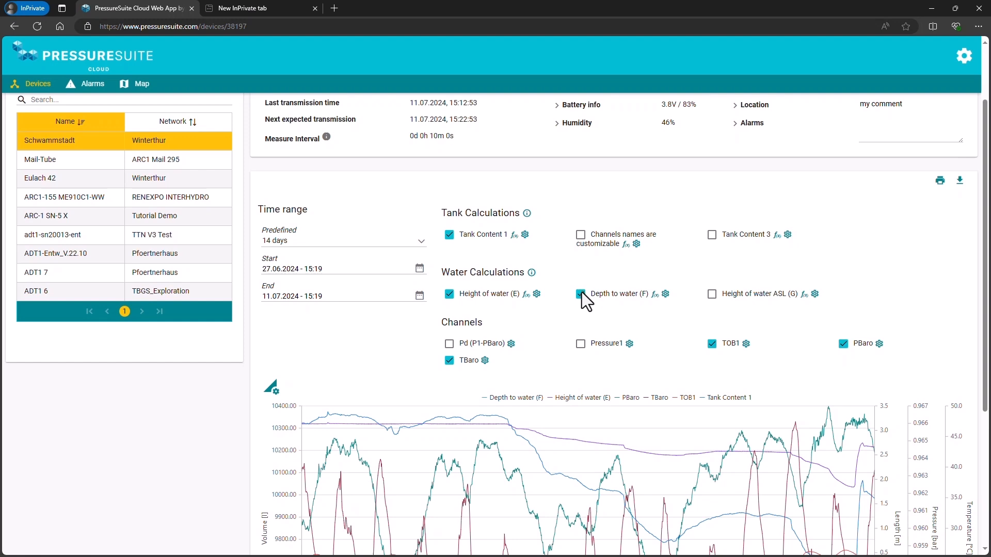
Set the Height of water (E) calculation offset to 2 and save it.
{"action": "left_click", "coordinate": [537, 294]}
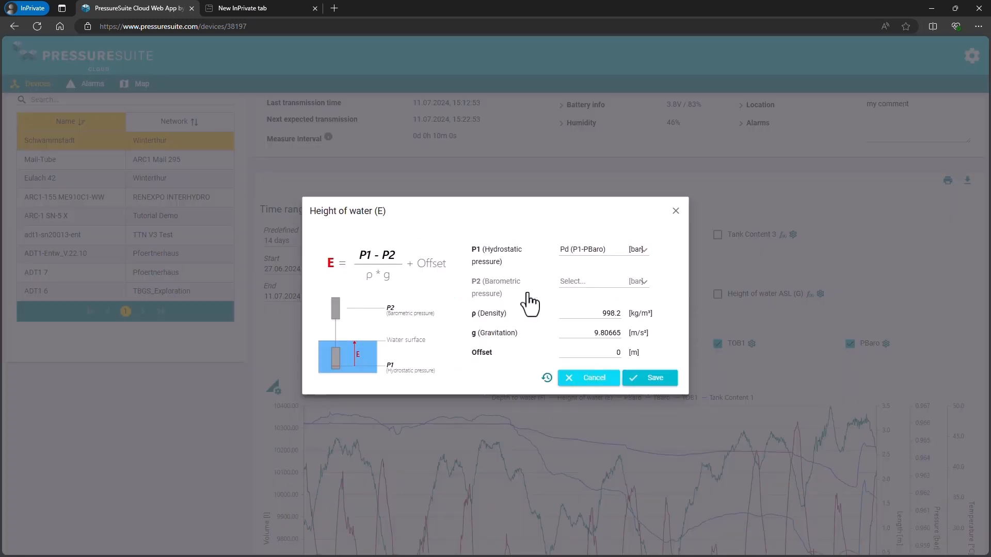
{"action": "double_click", "coordinate": [621, 357]}
{"action": "type", "text": "2"}
{"action": "left_click", "coordinate": [654, 377]}
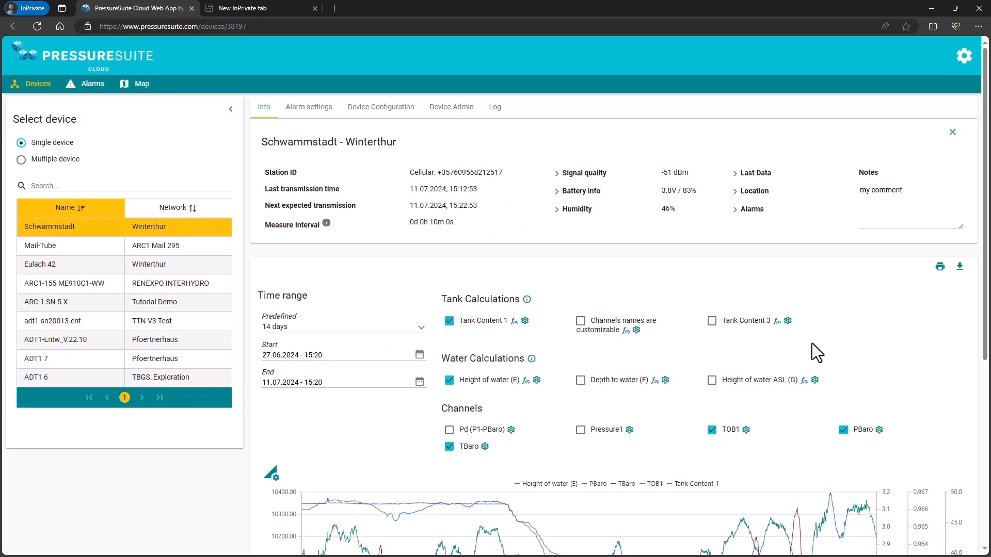
{"action": "scroll", "coordinate": [813, 343], "scroll_direction": "down", "scroll_amount": 5}
{"action": "scroll", "coordinate": [813, 343], "scroll_direction": "down", "scroll_amount": 5}
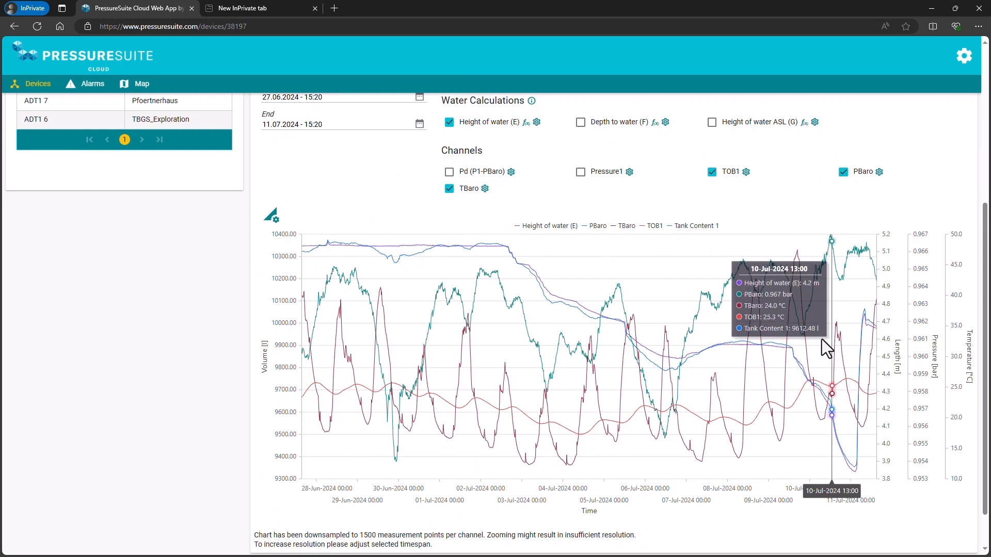
{"action": "scroll", "coordinate": [631, 324], "scroll_direction": "up", "scroll_amount": 5}
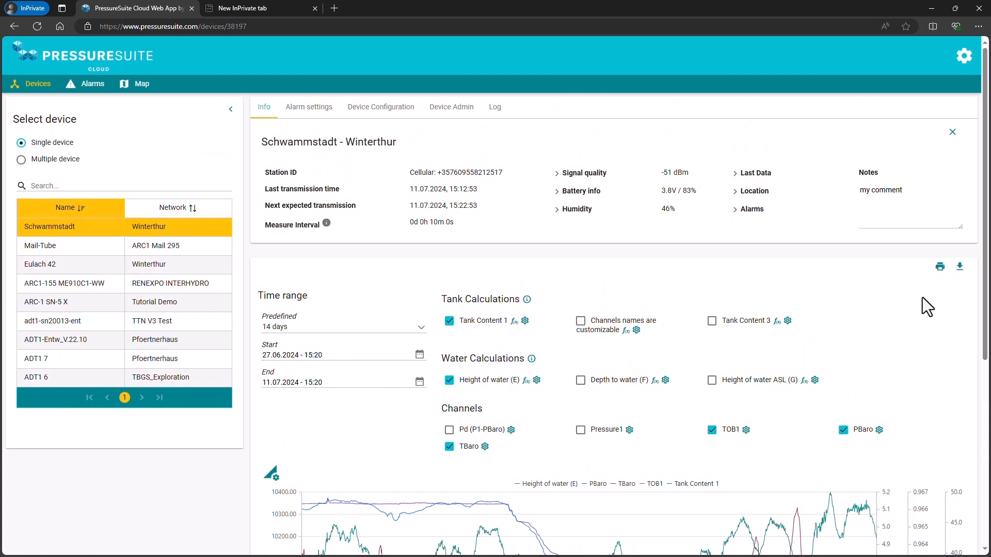
Show the signal quality, battery and humidity history charts.
{"action": "left_click", "coordinate": [558, 174]}
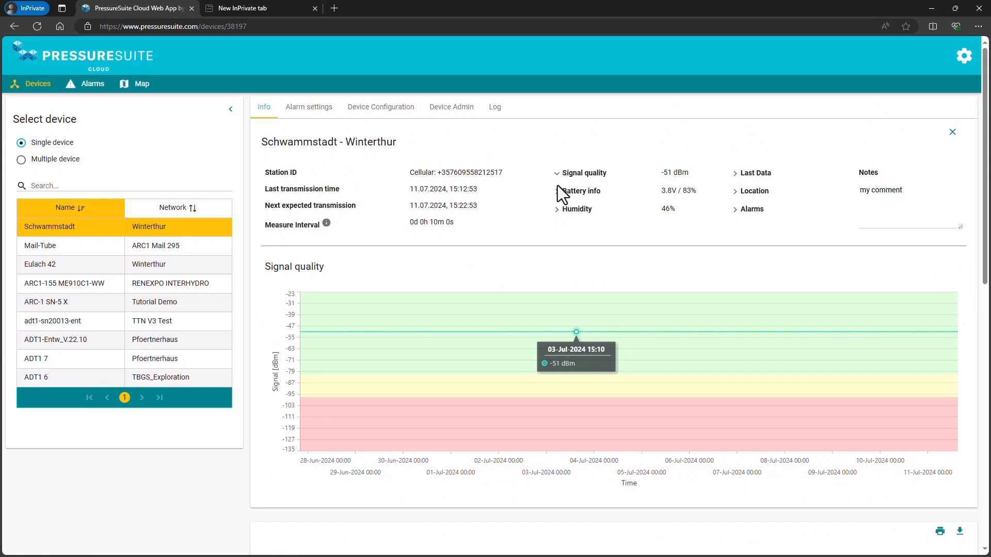
{"action": "left_click", "coordinate": [558, 192]}
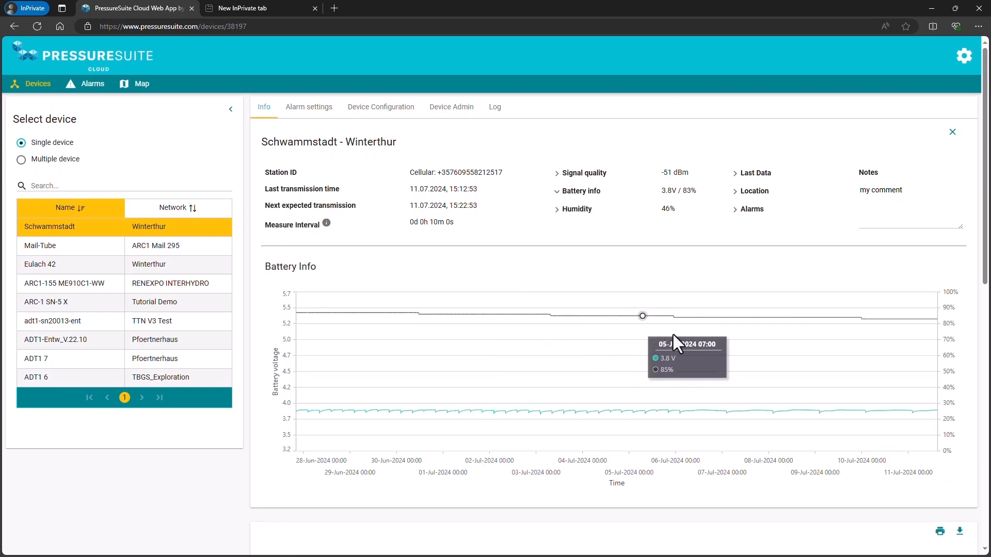
{"action": "left_click", "coordinate": [558, 210]}
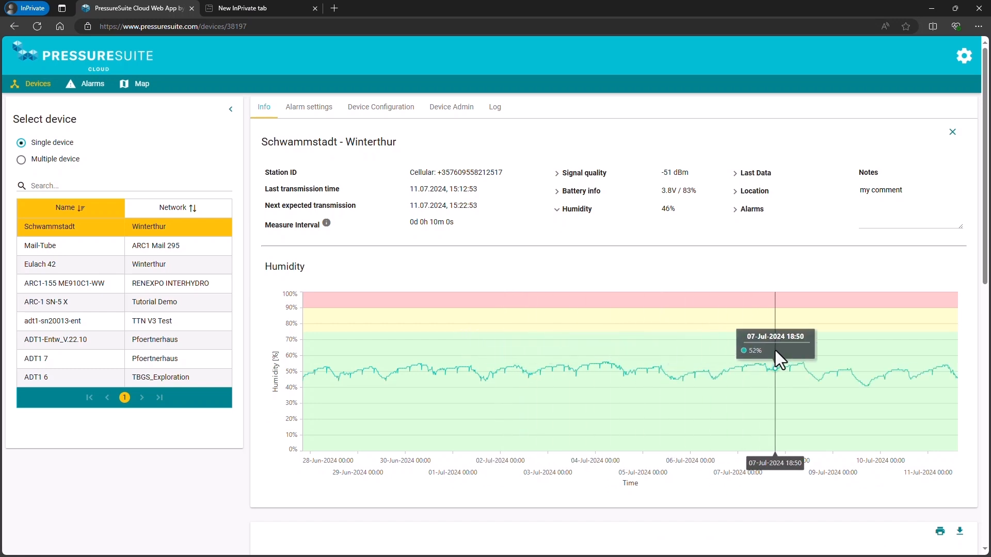
View the device's most recent measured values and its location panel.
{"action": "left_click", "coordinate": [737, 173]}
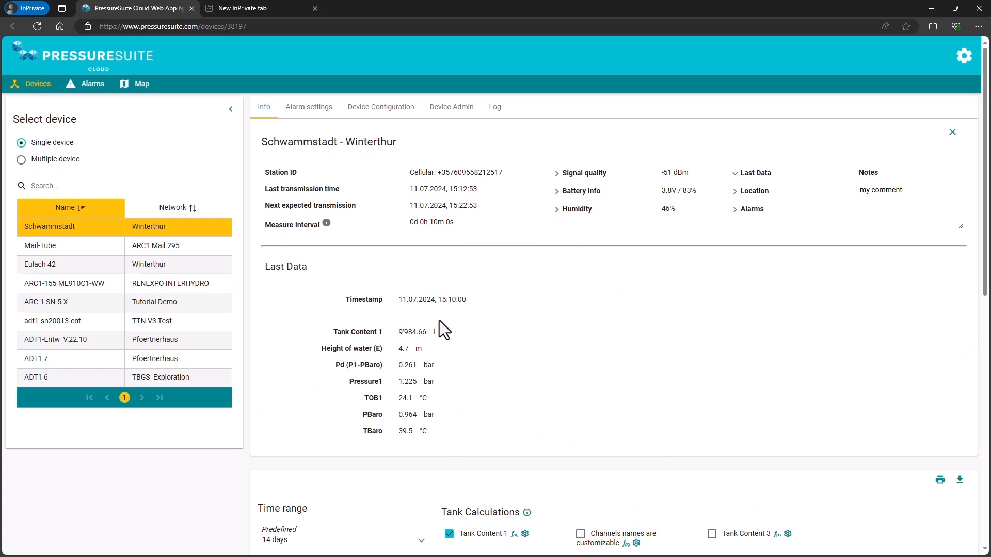
{"action": "scroll", "coordinate": [476, 326], "scroll_direction": "down", "scroll_amount": 5}
{"action": "scroll", "coordinate": [476, 326], "scroll_direction": "up", "scroll_amount": 5}
{"action": "left_click", "coordinate": [738, 195]}
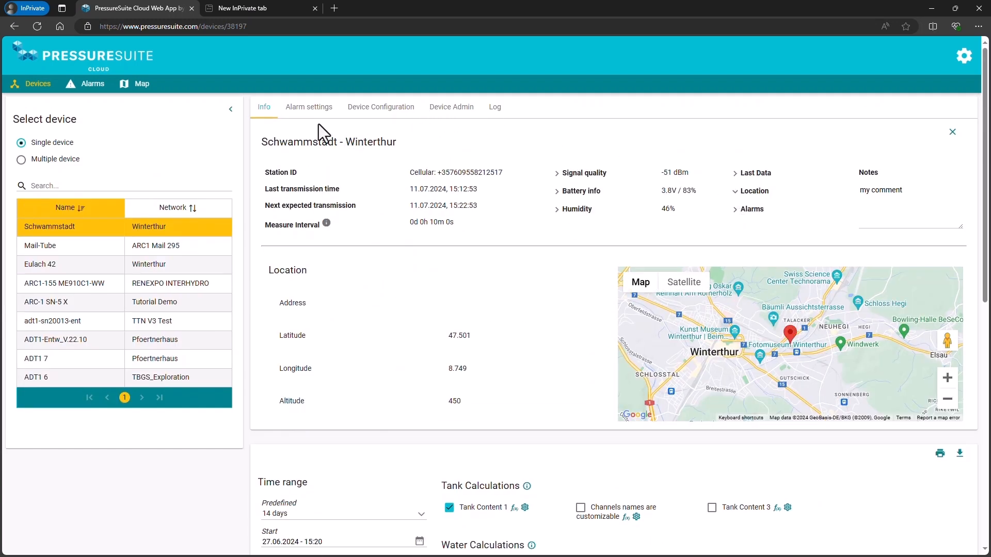
{"action": "scroll", "coordinate": [255, 212], "scroll_direction": "down", "scroll_amount": 5}
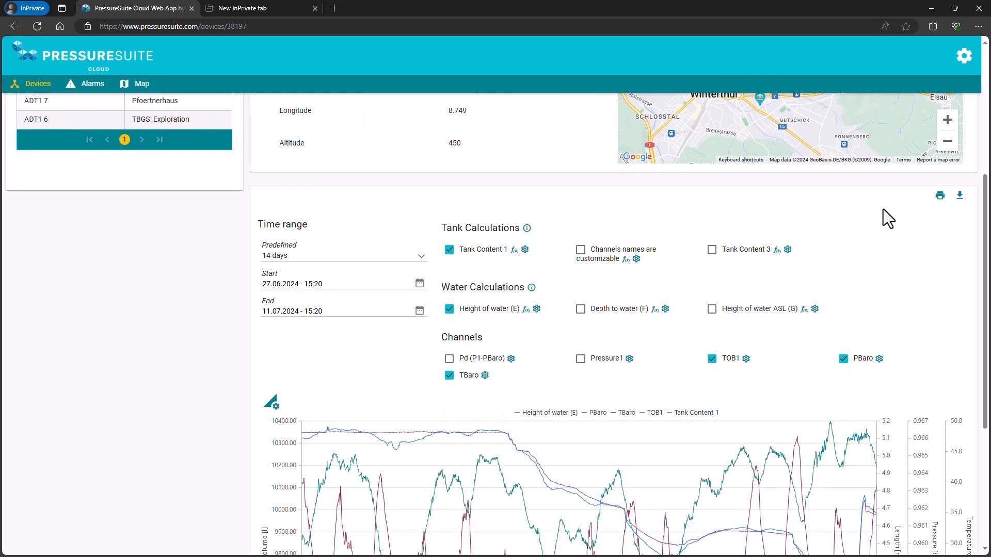
Save the Schwammstadt chart report as a PDF without adding a note.
{"action": "left_click", "coordinate": [940, 196]}
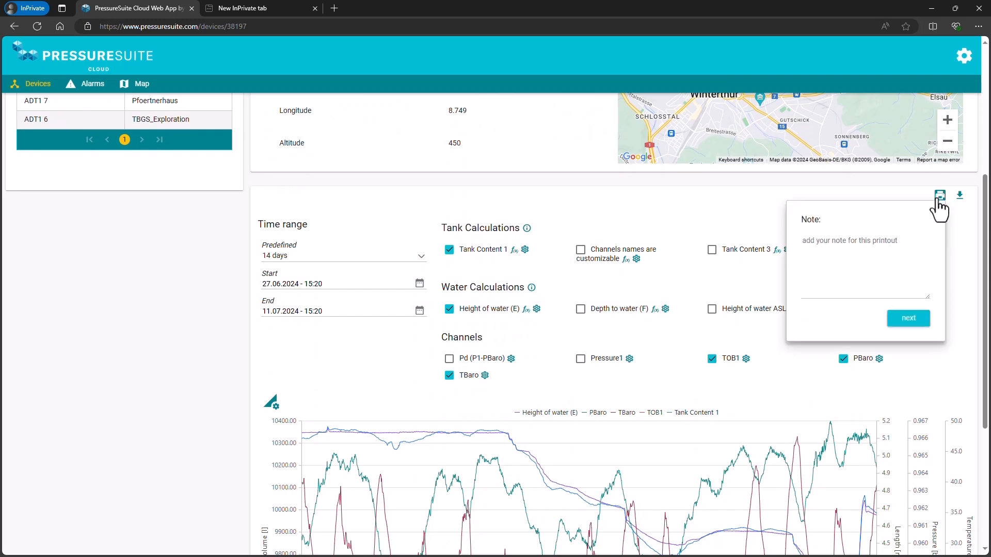
{"action": "left_click", "coordinate": [909, 319]}
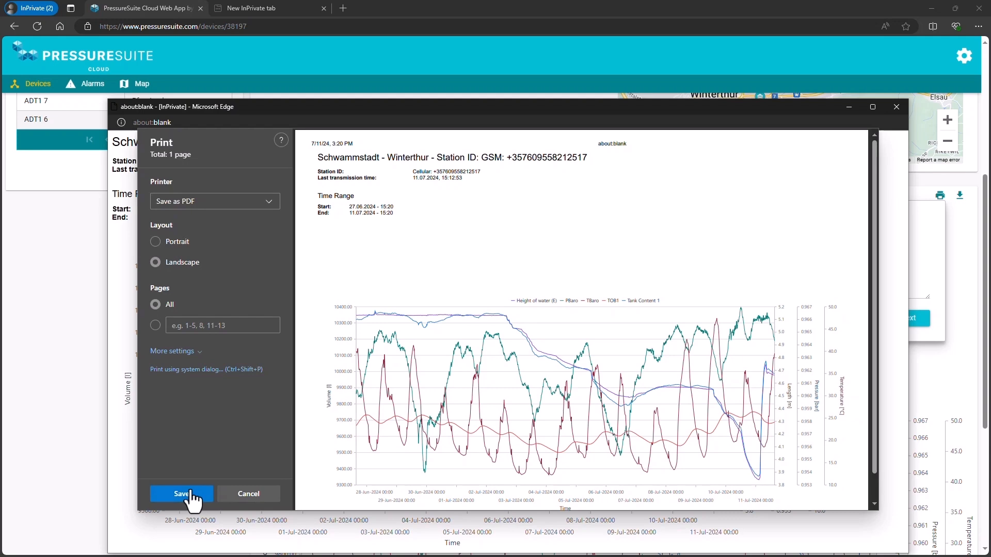
{"action": "left_click", "coordinate": [896, 107]}
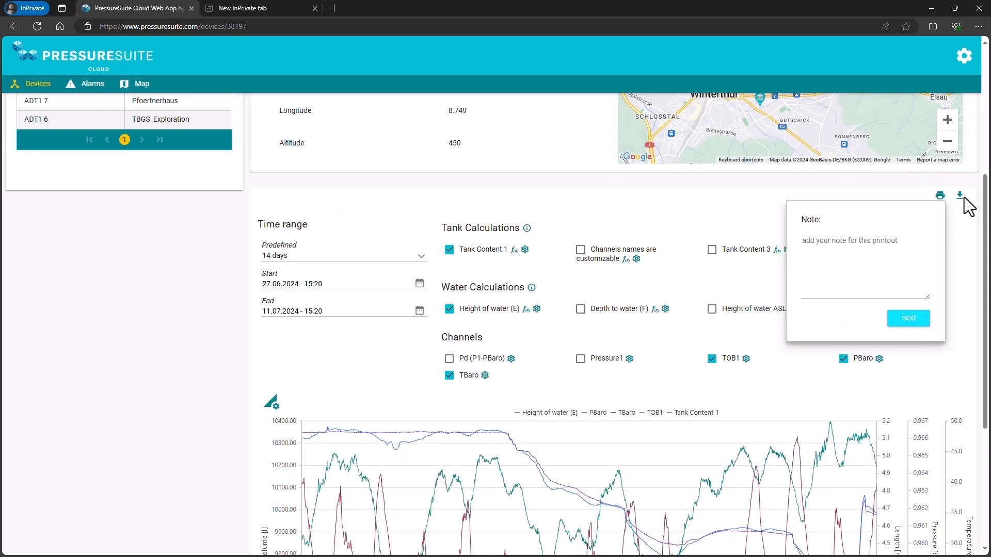
{"action": "left_click", "coordinate": [961, 195]}
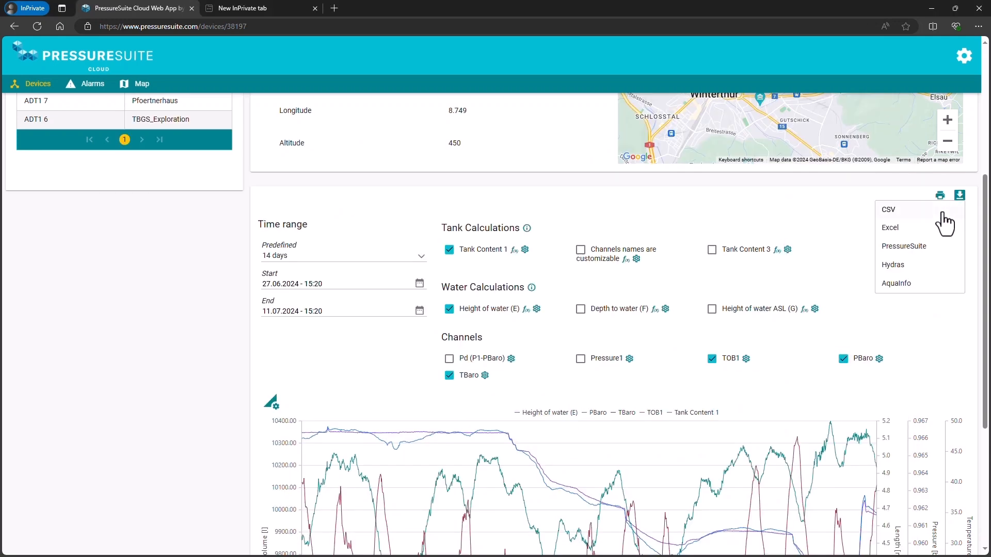
Download the Schwammstadt data as an Excel file and open it.
{"action": "left_click", "coordinate": [906, 239]}
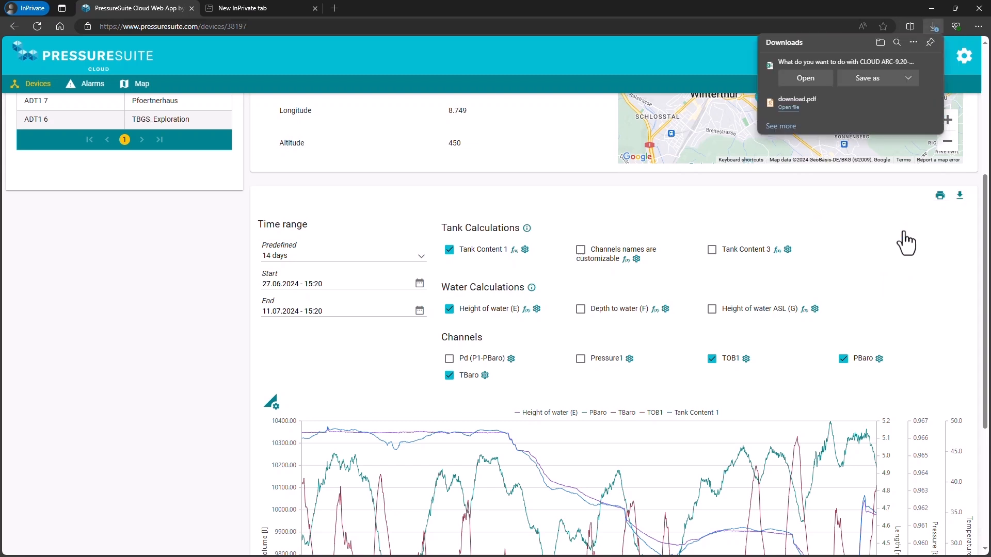
{"action": "left_click", "coordinate": [805, 78]}
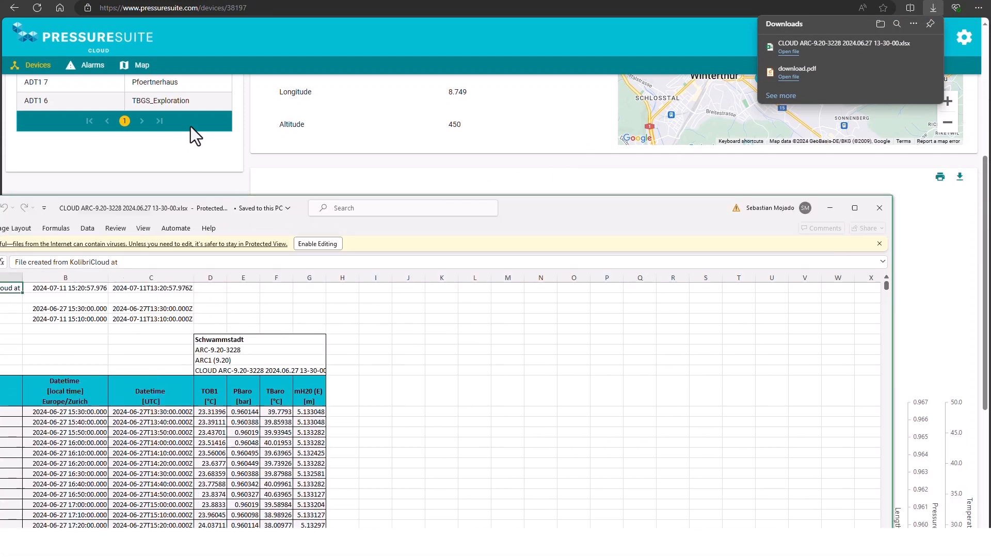
Maximise the exported workbook and enable editing to review the Data sheet.
{"action": "left_click_drag", "start_coordinate": [543, 206], "coordinate": [599, 80]}
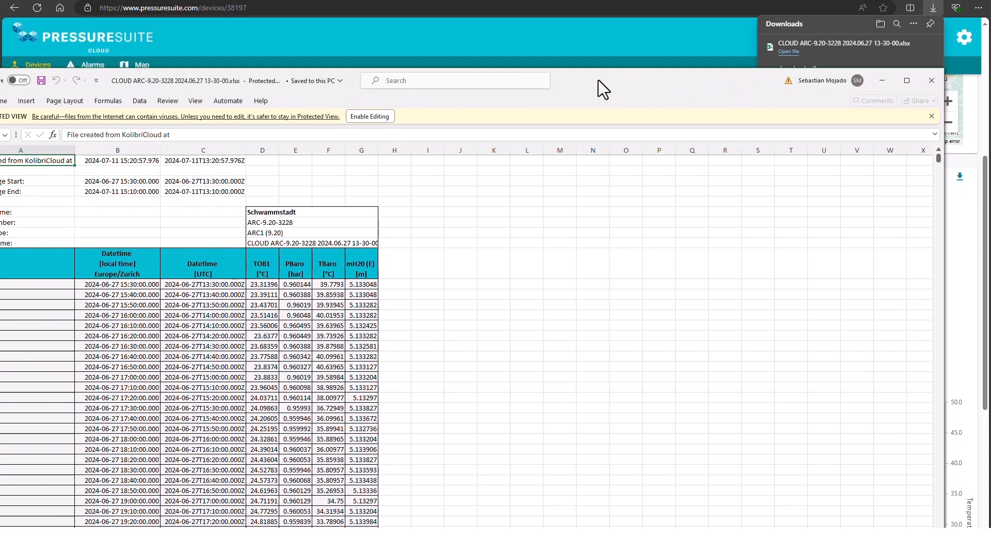
{"action": "double_click", "coordinate": [599, 80]}
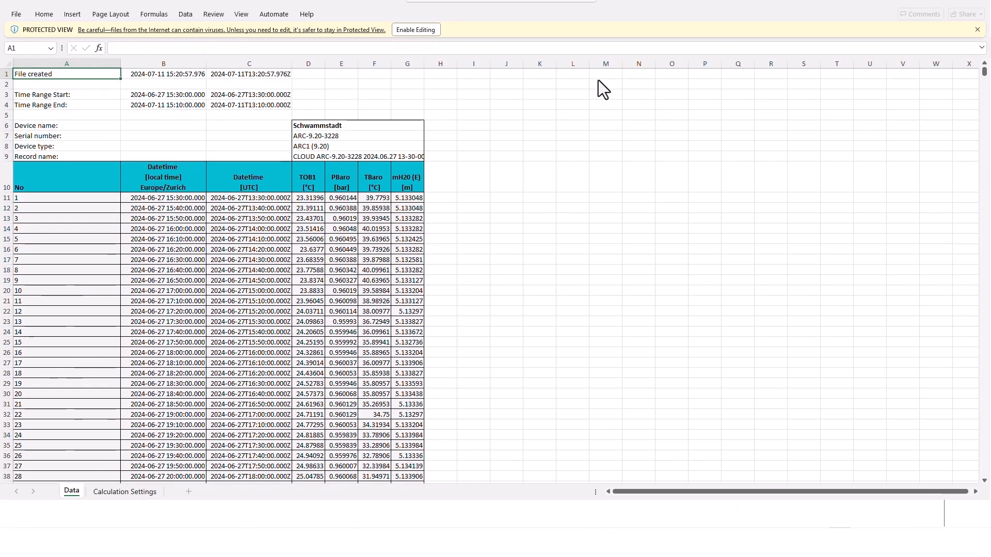
{"action": "left_click", "coordinate": [413, 31]}
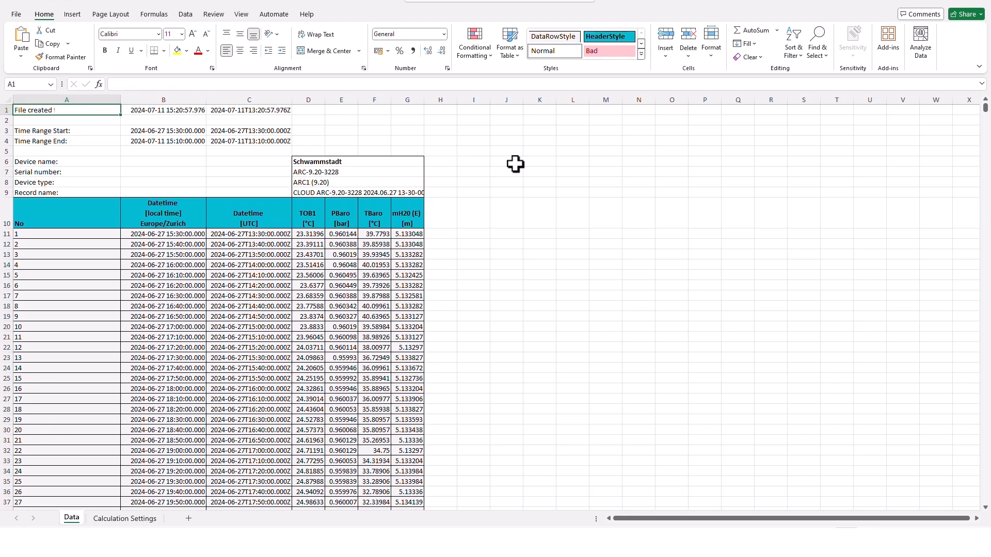
{"action": "scroll", "coordinate": [514, 164], "scroll_direction": "down", "scroll_amount": 18}
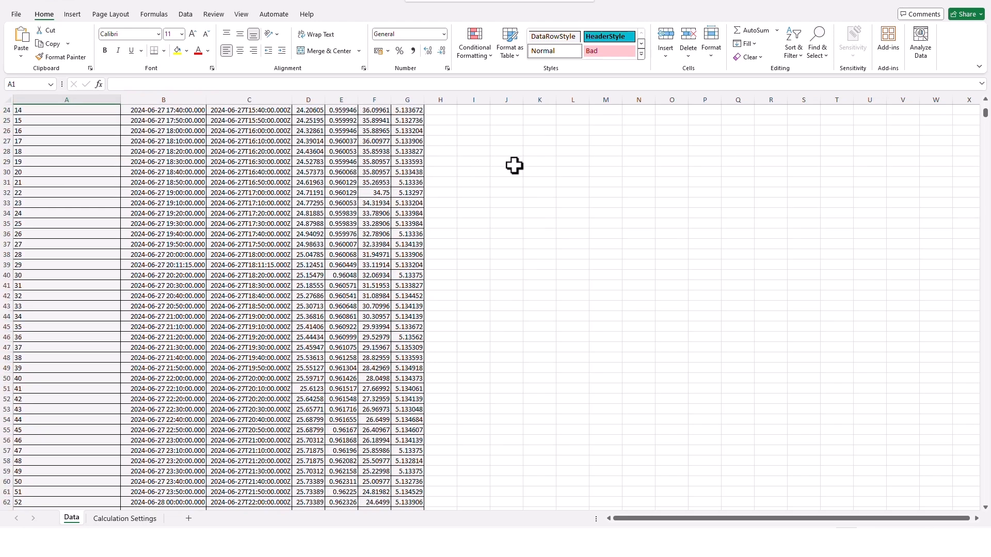
{"action": "scroll", "coordinate": [515, 165], "scroll_direction": "down", "scroll_amount": 17}
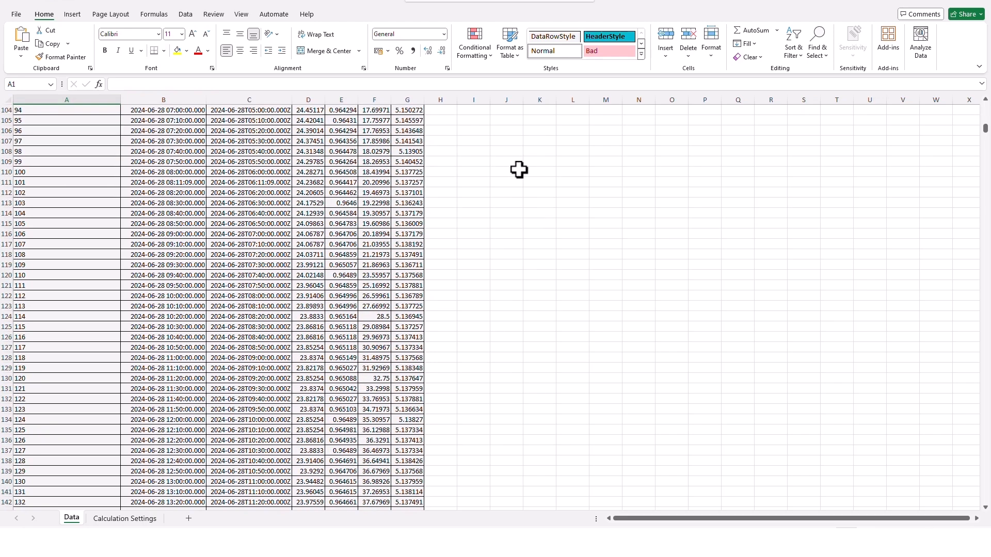
Check the Calculation Settings sheet, select the mH2O (E) values and timestamps, then close the workbook.
{"action": "left_click", "coordinate": [124, 524]}
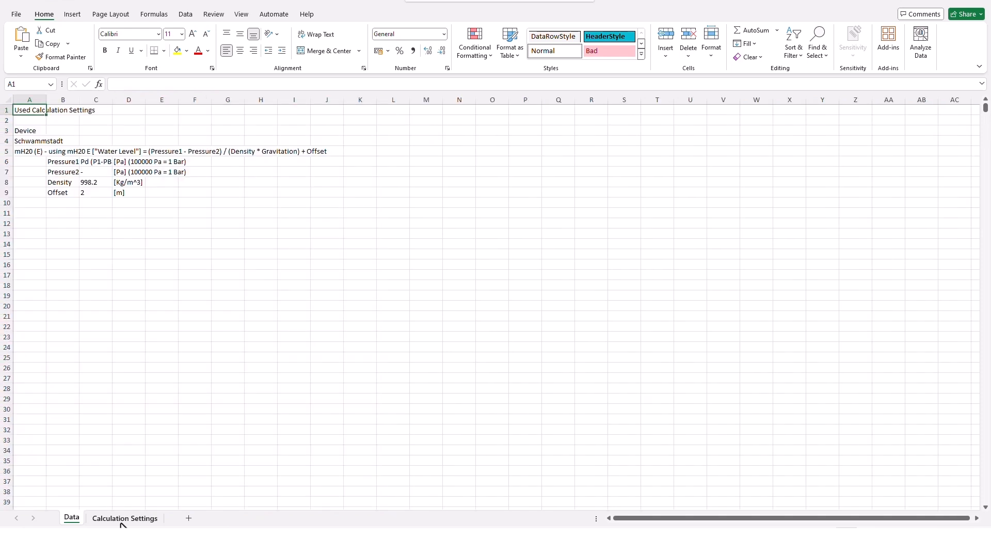
{"action": "left_click", "coordinate": [71, 519]}
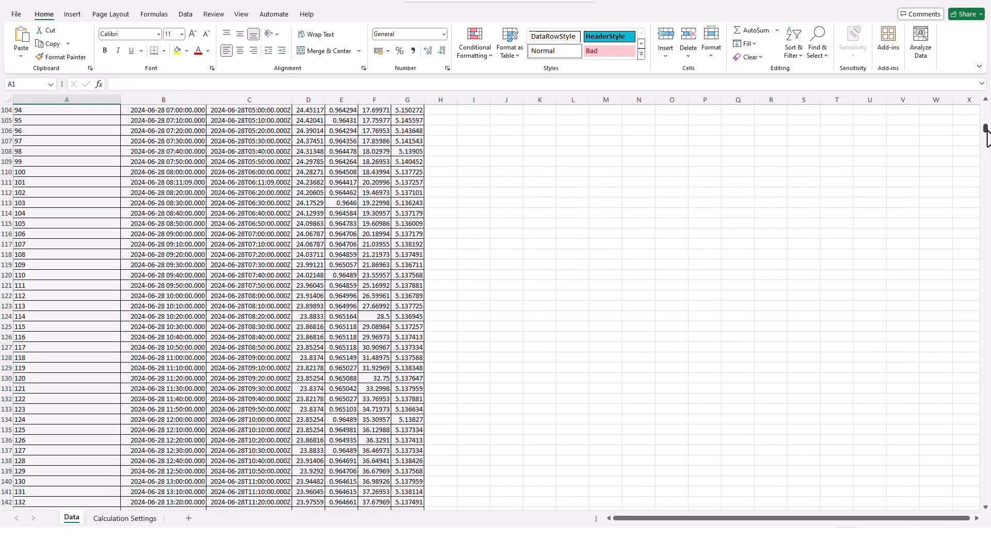
{"action": "left_click_drag", "start_coordinate": [986, 133], "coordinate": [987, 72]}
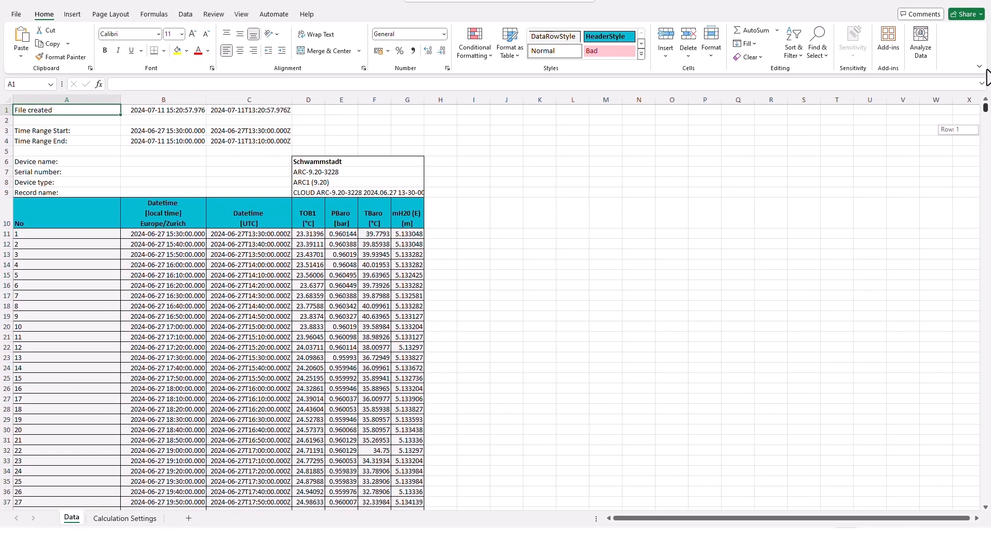
{"action": "left_click", "coordinate": [404, 223]}
{"action": "left_click_drag", "start_coordinate": [409, 287], "coordinate": [413, 377]}
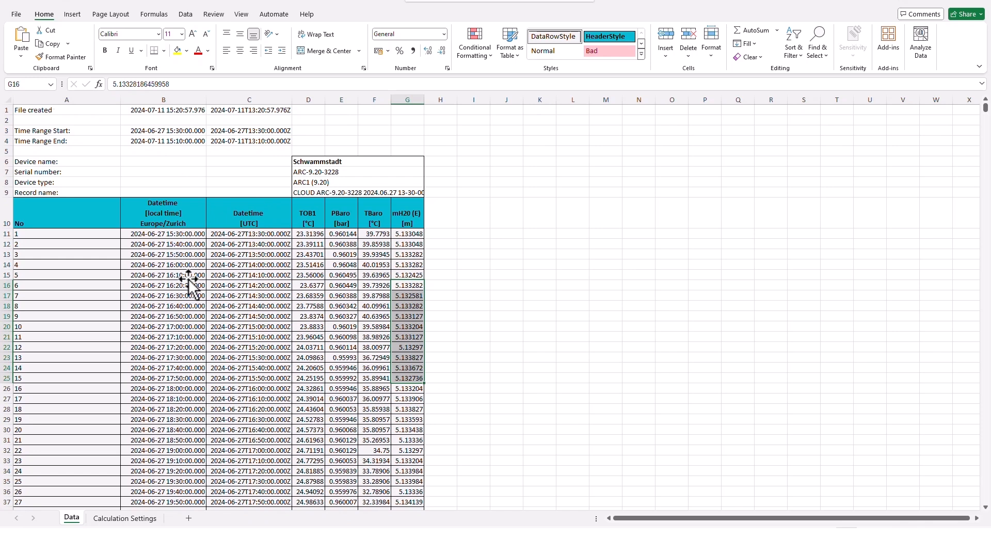
{"action": "left_click_drag", "start_coordinate": [171, 234], "coordinate": [188, 356]}
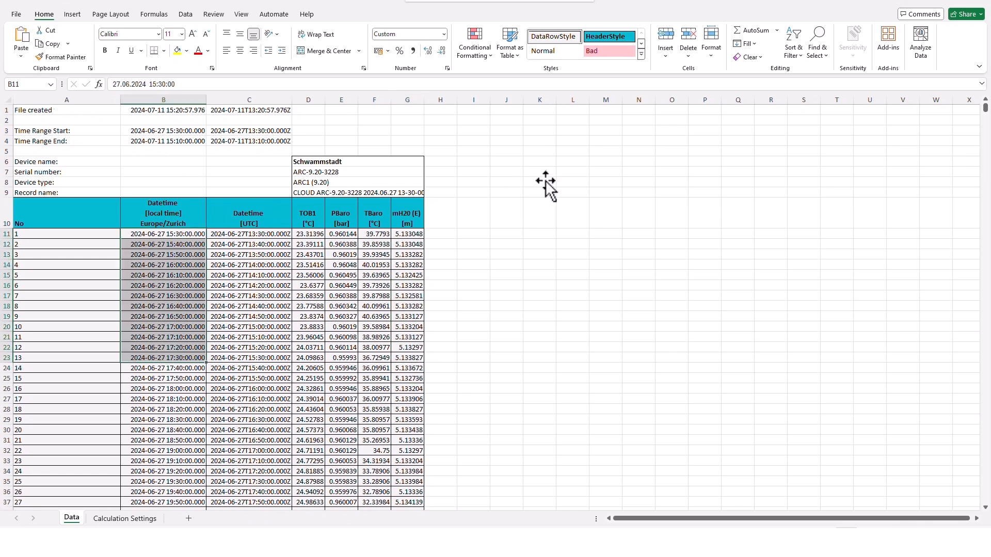
{"action": "left_click", "coordinate": [979, 5]}
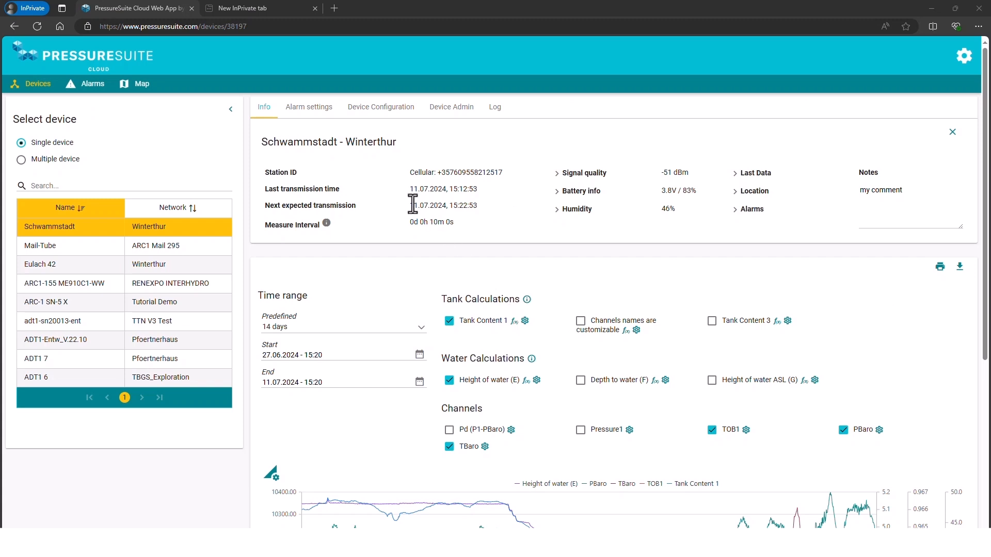
Create a new level alarm triggering when water height is higher than 3.2 m, with 0.1 m hysteresis.
{"action": "left_click", "coordinate": [321, 109]}
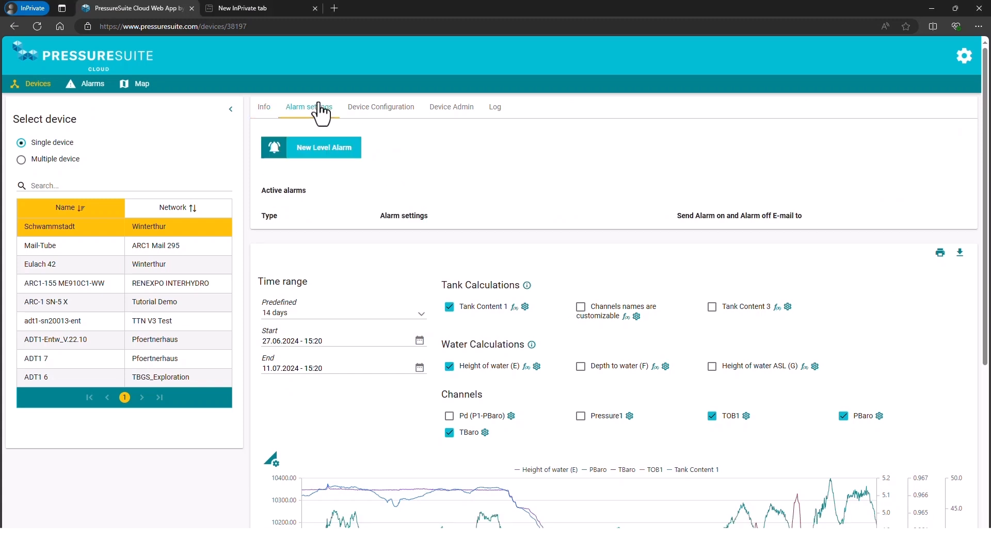
{"action": "left_click", "coordinate": [318, 150]}
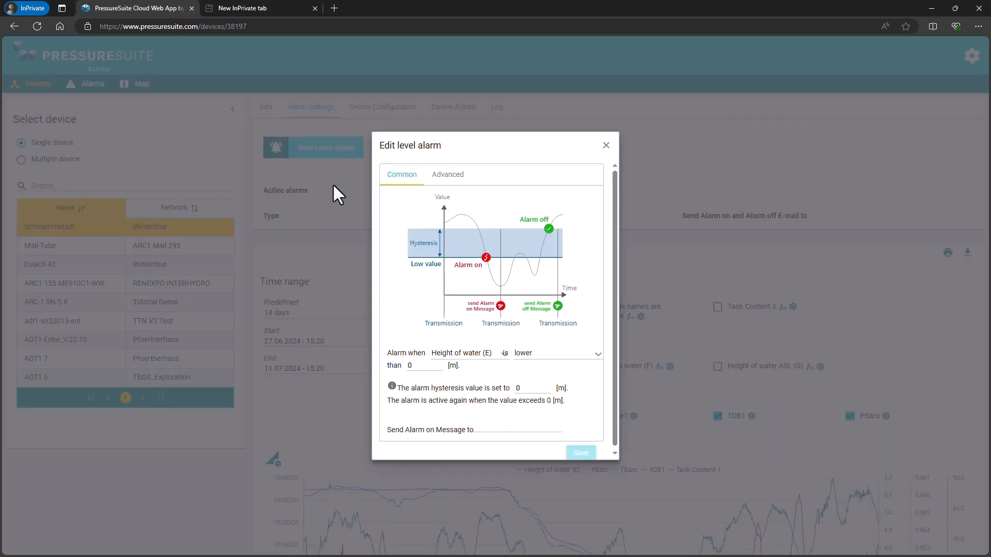
{"action": "left_click", "coordinate": [542, 361]}
{"action": "left_click", "coordinate": [531, 371]}
{"action": "left_click", "coordinate": [405, 367]}
{"action": "left_click_drag", "start_coordinate": [405, 367], "coordinate": [387, 367]}
{"action": "type", "text": "3.2"}
{"action": "left_click_drag", "start_coordinate": [528, 388], "coordinate": [505, 390]}
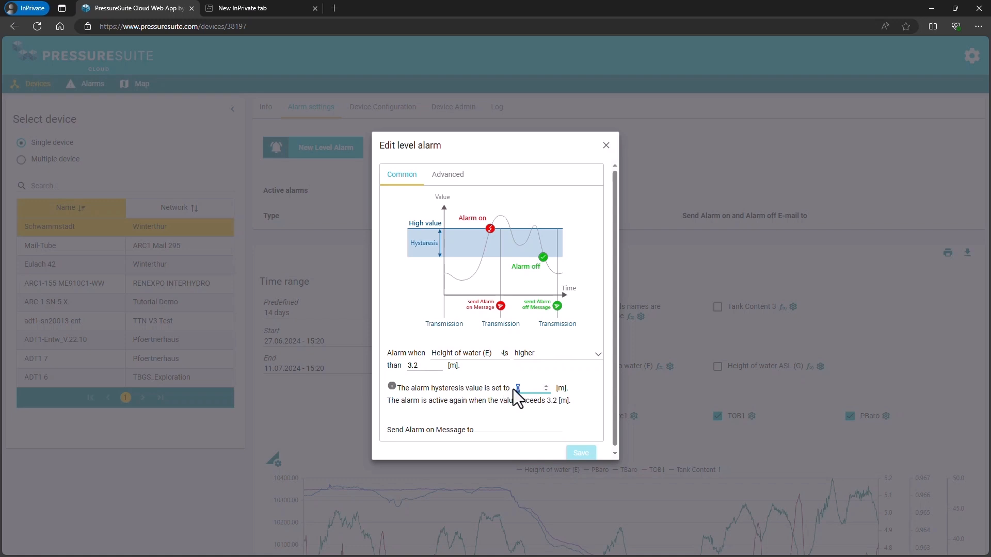
{"action": "type", "text": ".1"}
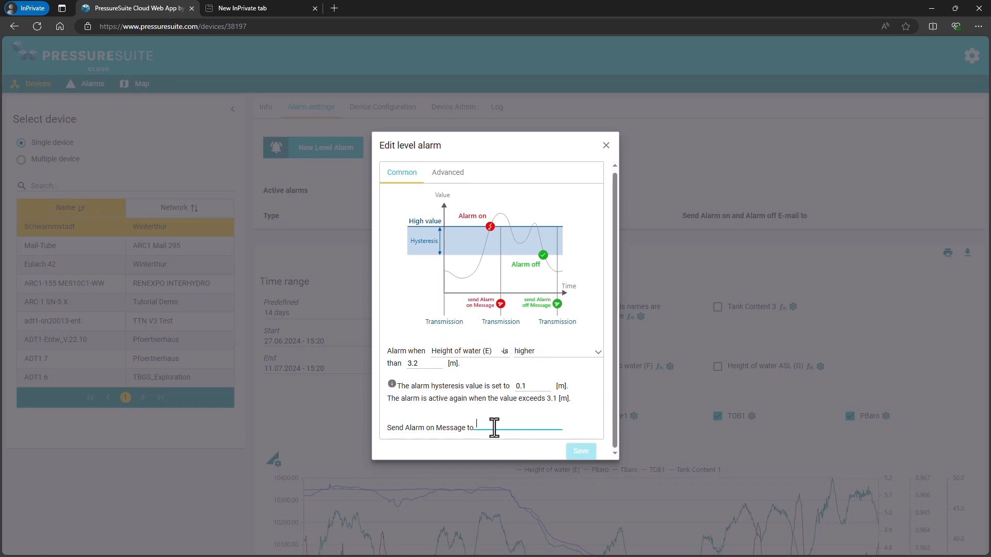
Add two e-mail recipients to the level alarm and save it.
{"action": "key", "text": "ctrl+v"}
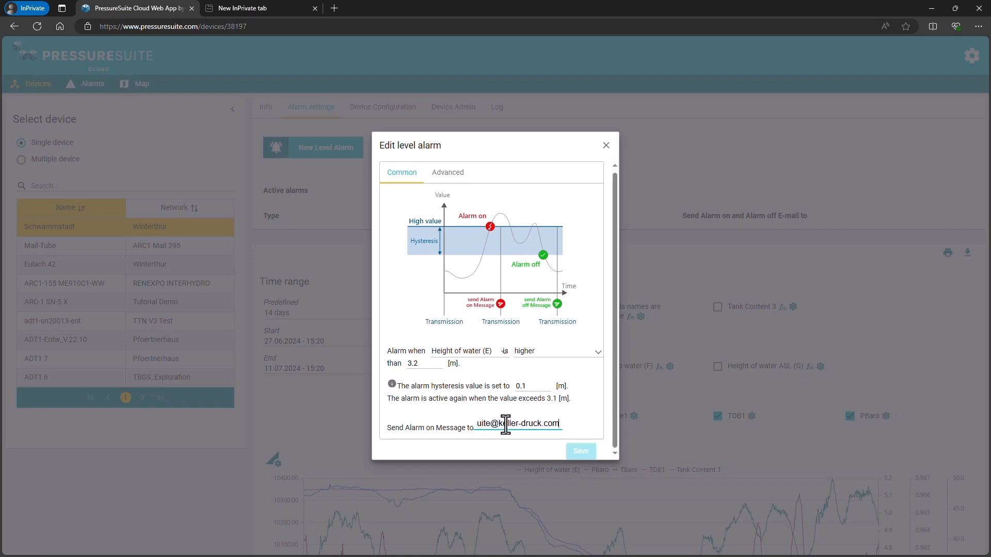
{"action": "key", "text": "Return"}
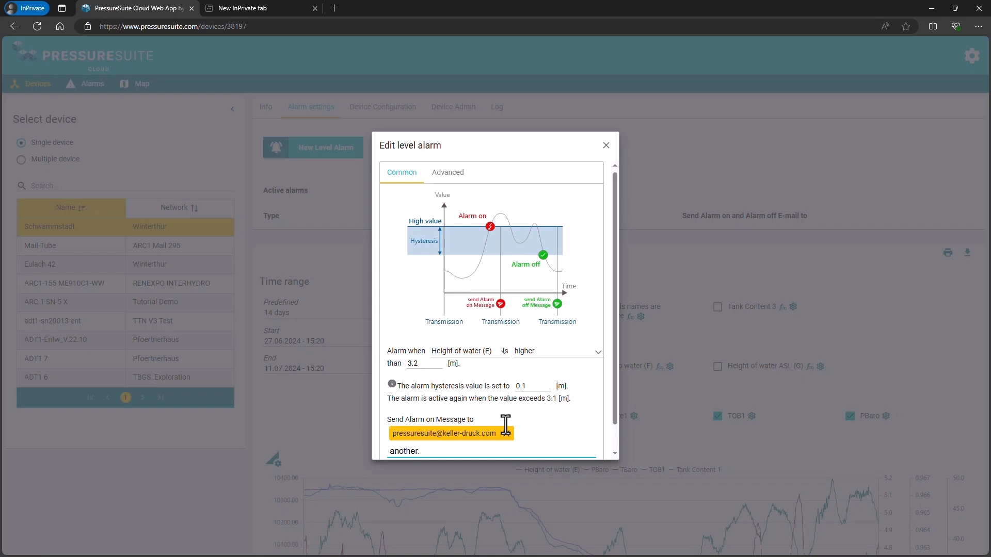
{"action": "type", "text": "another.mail@address.com"}
{"action": "key", "text": "Return"}
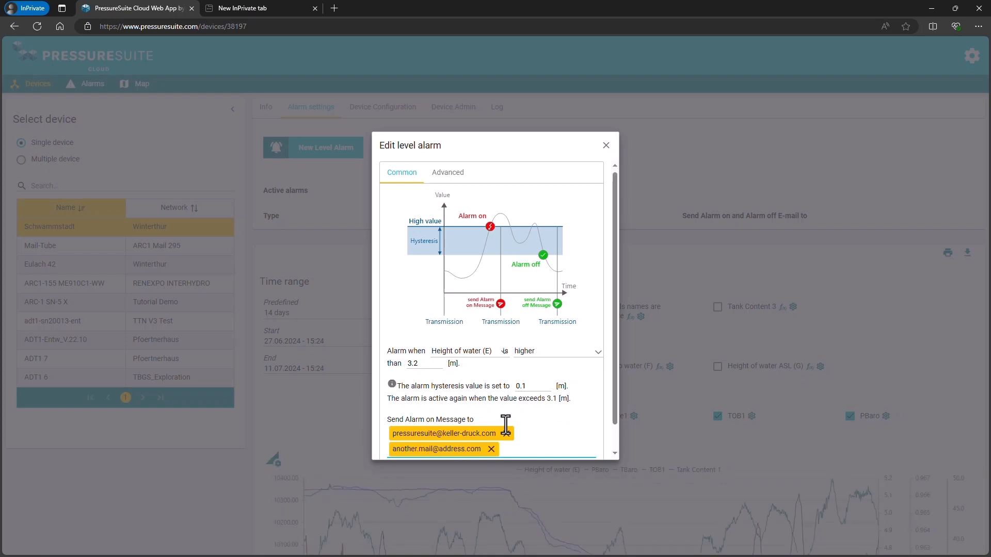
{"action": "left_click", "coordinate": [581, 452]}
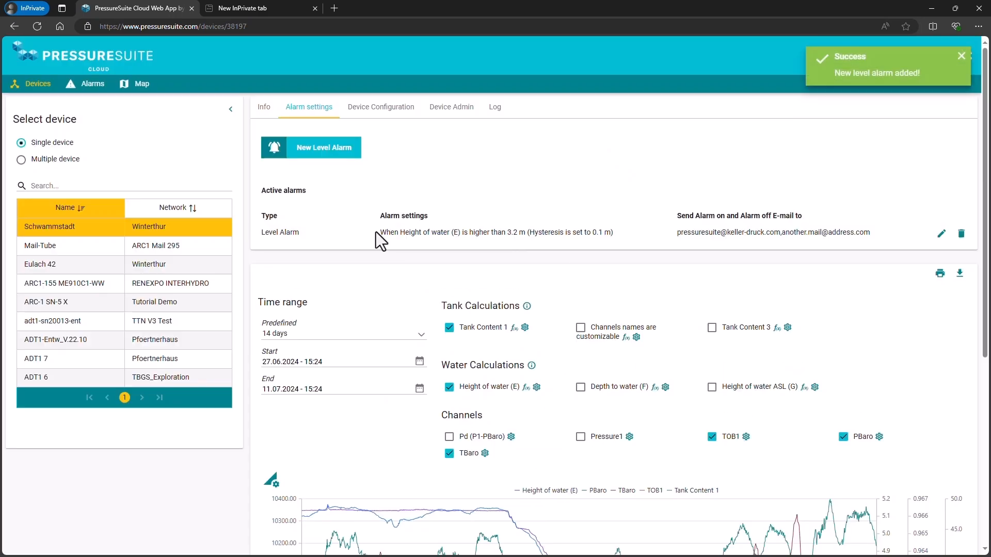
{"action": "left_click", "coordinate": [379, 110]}
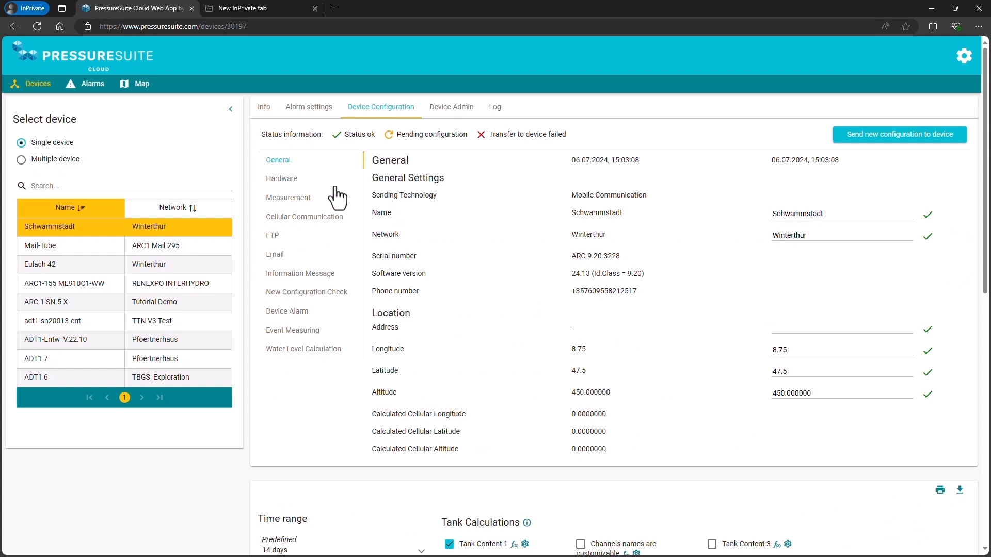
Review the hardware settings and change the send interval to 6 measurements.
{"action": "left_click", "coordinate": [293, 181]}
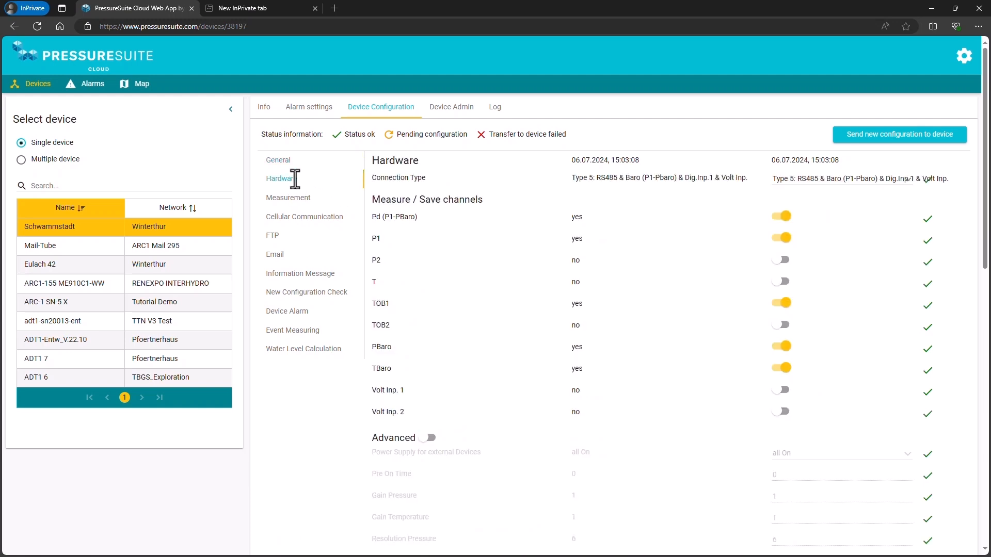
{"action": "left_click", "coordinate": [313, 199]}
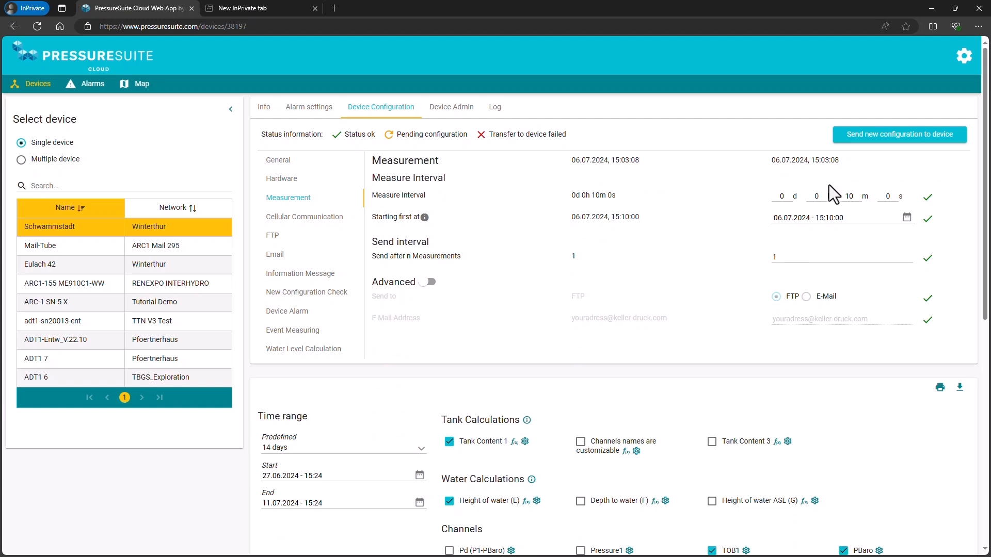
{"action": "left_click_drag", "start_coordinate": [780, 256], "coordinate": [763, 255]}
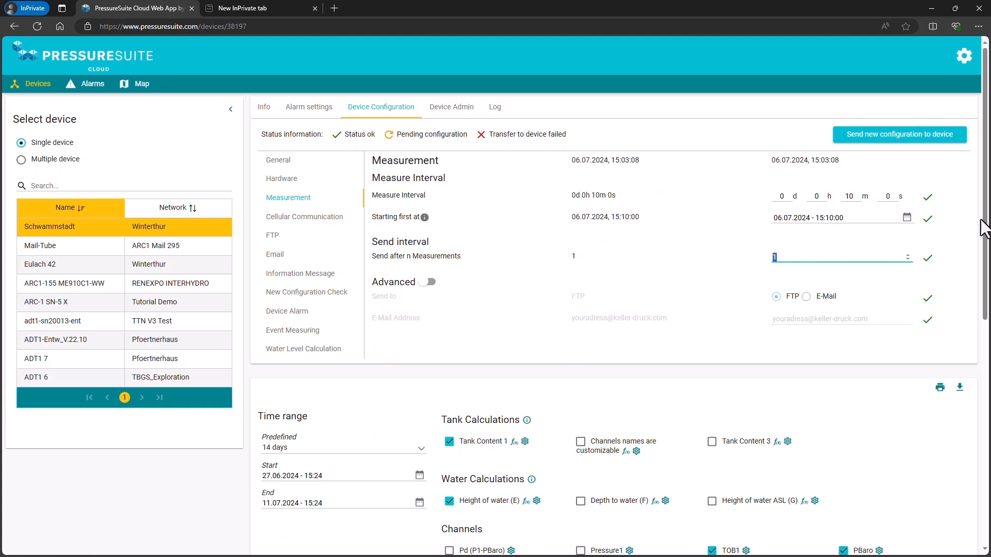
{"action": "left_click", "coordinate": [712, 273]}
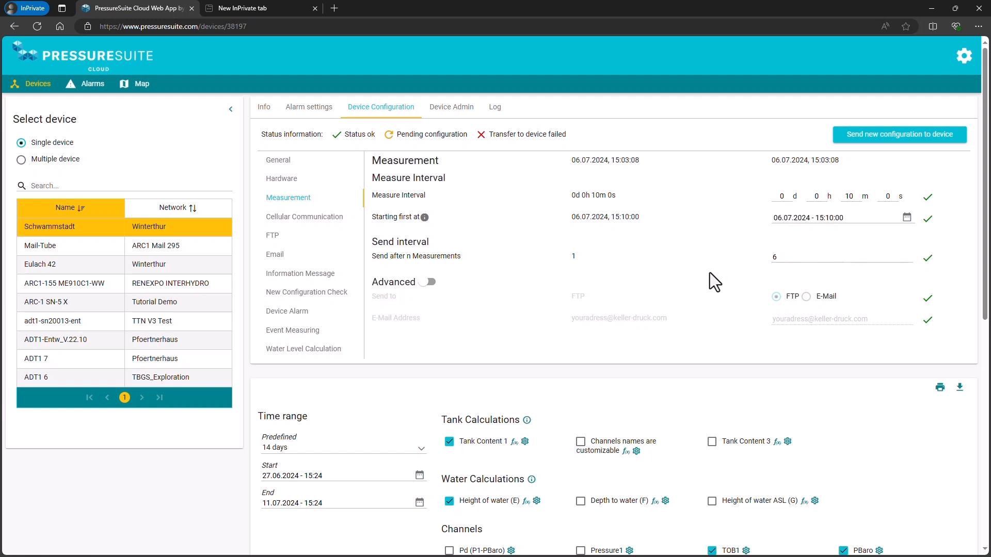
Review the cellular communication, FTP and new configuration check settings, then return to General.
{"action": "left_click", "coordinate": [289, 228]}
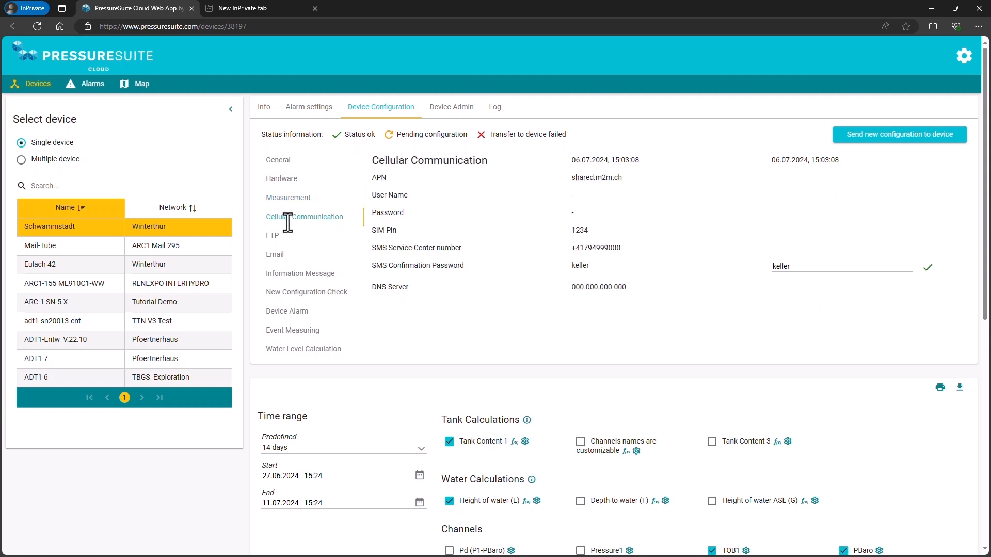
{"action": "left_click", "coordinate": [283, 239]}
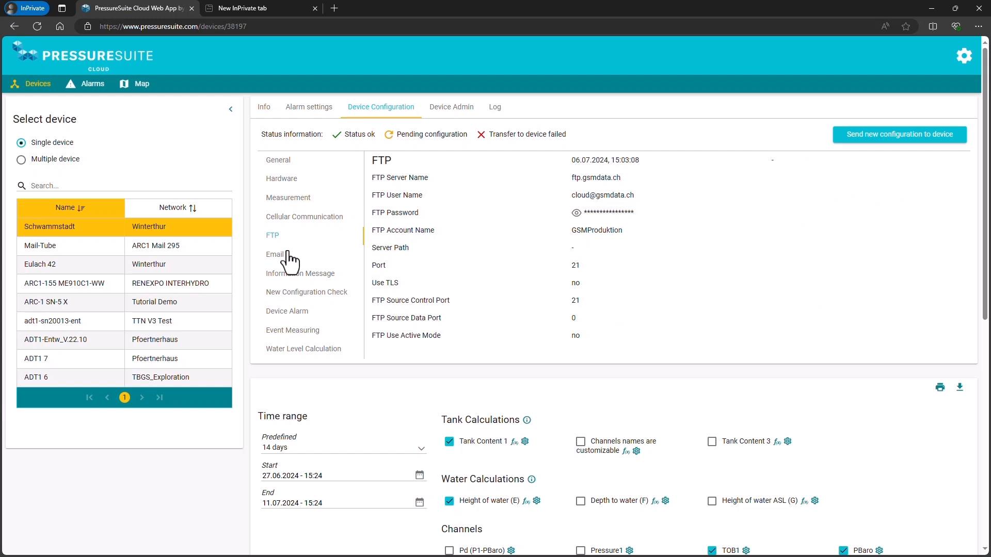
{"action": "left_click", "coordinate": [304, 293]}
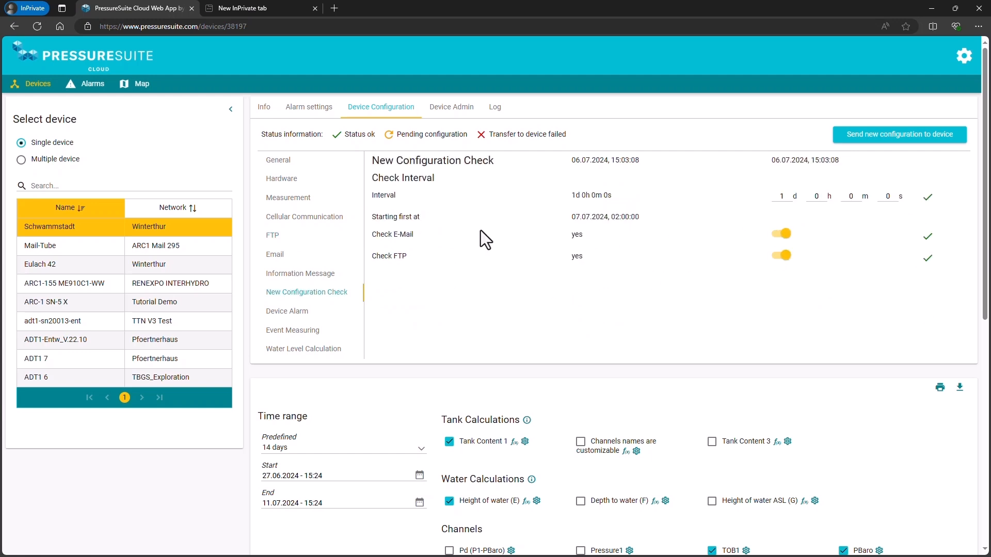
{"action": "left_click", "coordinate": [278, 164]}
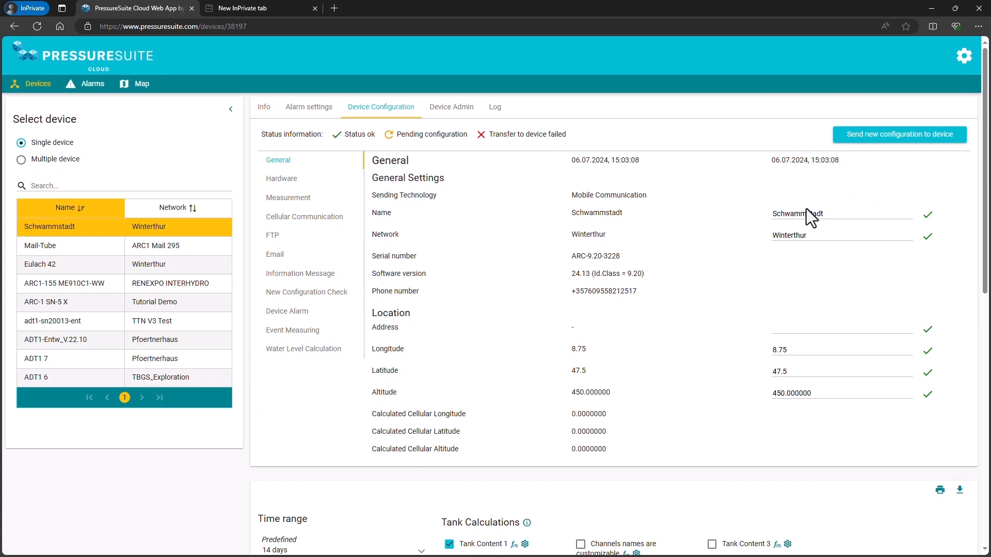
Change the network from Winterthur to Winti and send the new configuration to the device.
{"action": "left_click", "coordinate": [816, 237]}
{"action": "left_click_drag", "start_coordinate": [816, 238], "coordinate": [766, 236]}
{"action": "type", "text": "W"}
{"action": "left_click", "coordinate": [916, 135]}
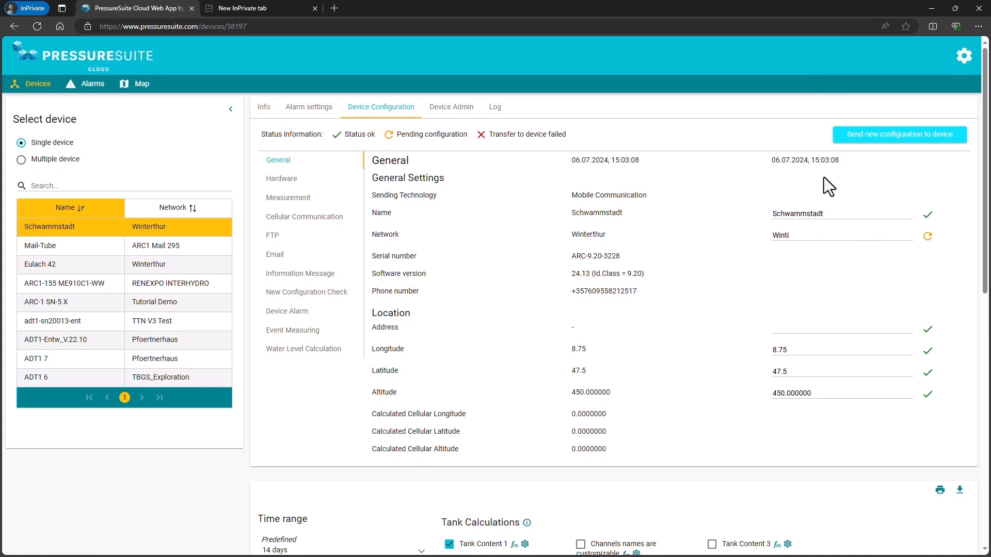
{"action": "left_click", "coordinate": [286, 181]}
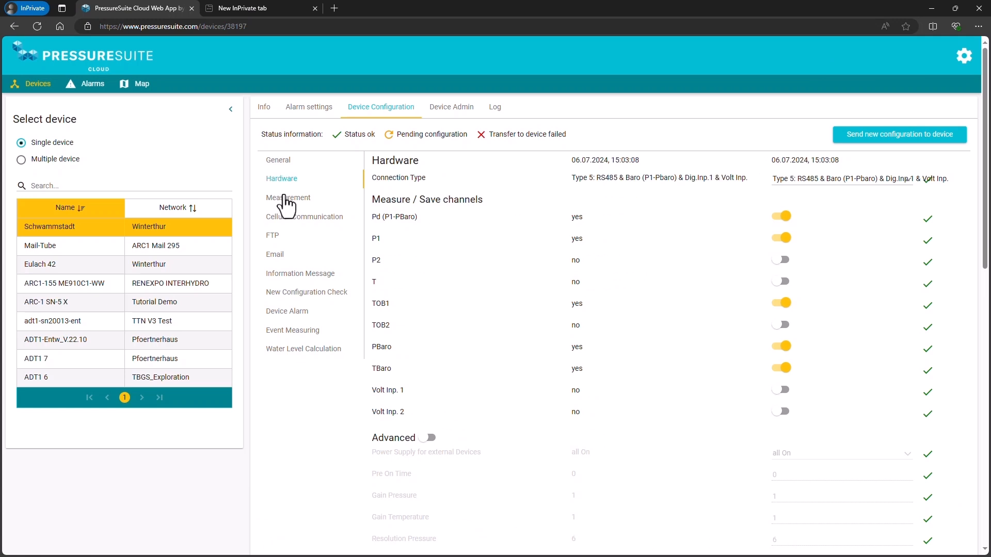
{"action": "left_click", "coordinate": [281, 161]}
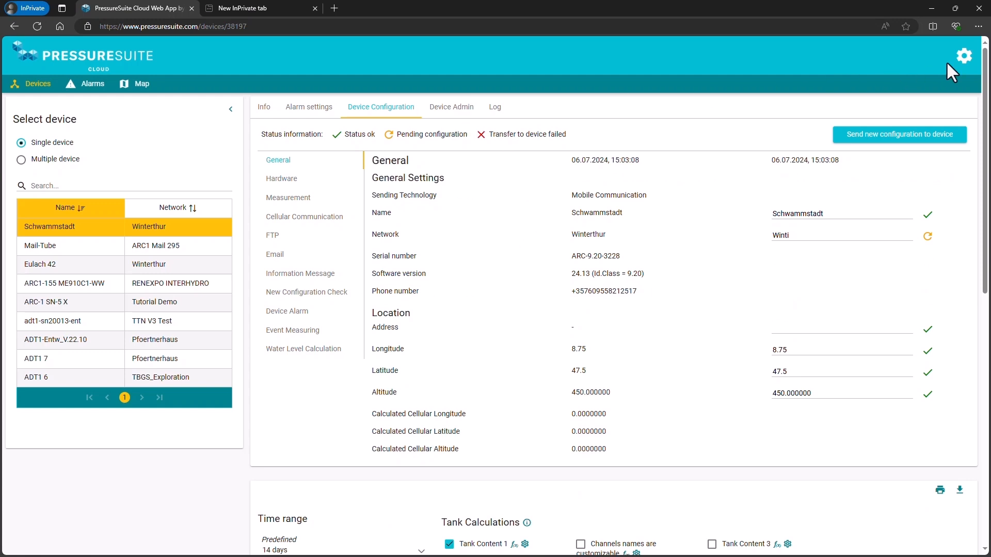
In Page Settings, choose Deutsch, region format de-DE, and time zone Europe/Berlin via search 'berli'.
{"action": "left_click", "coordinate": [964, 61]}
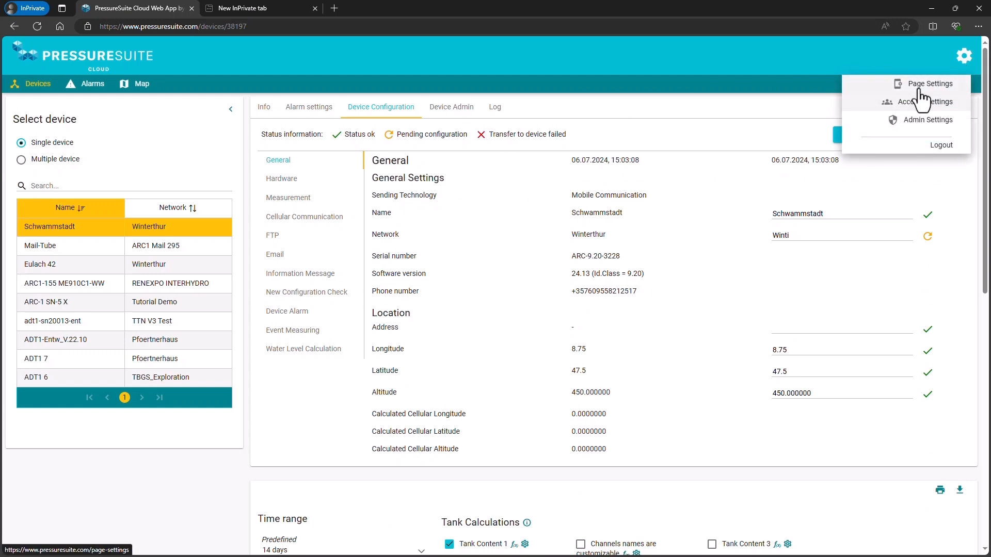
{"action": "left_click", "coordinate": [860, 85]}
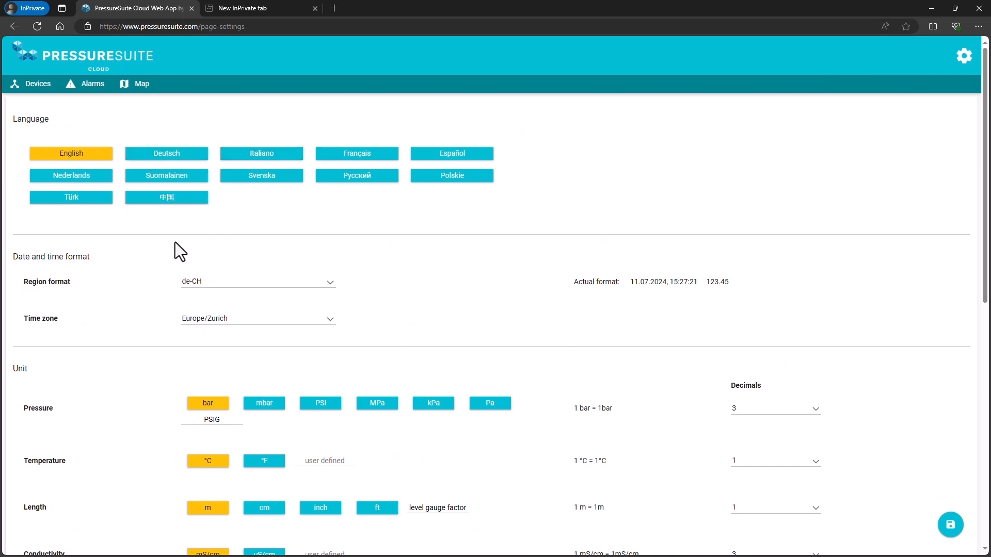
{"action": "left_click", "coordinate": [172, 156]}
{"action": "left_click", "coordinate": [219, 284]}
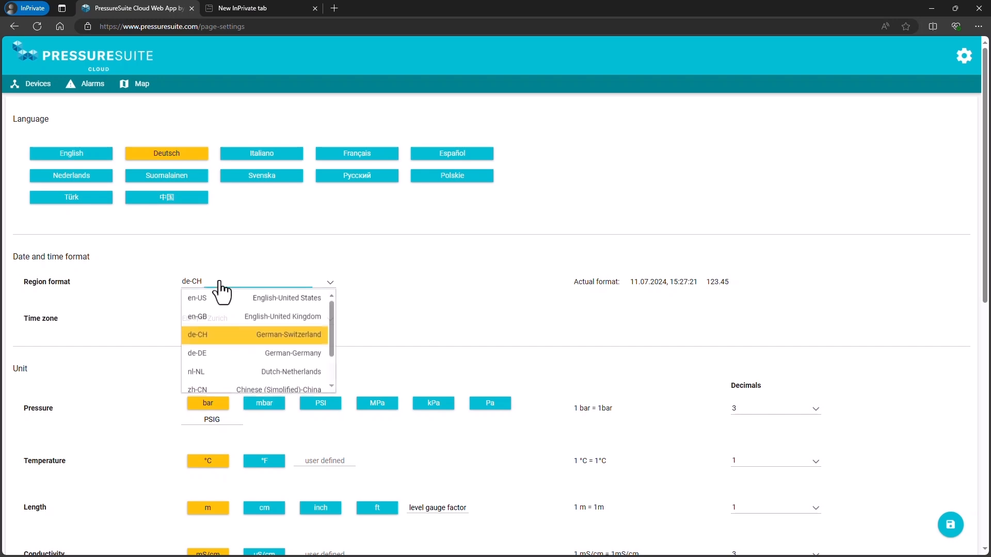
{"action": "left_click", "coordinate": [224, 356]}
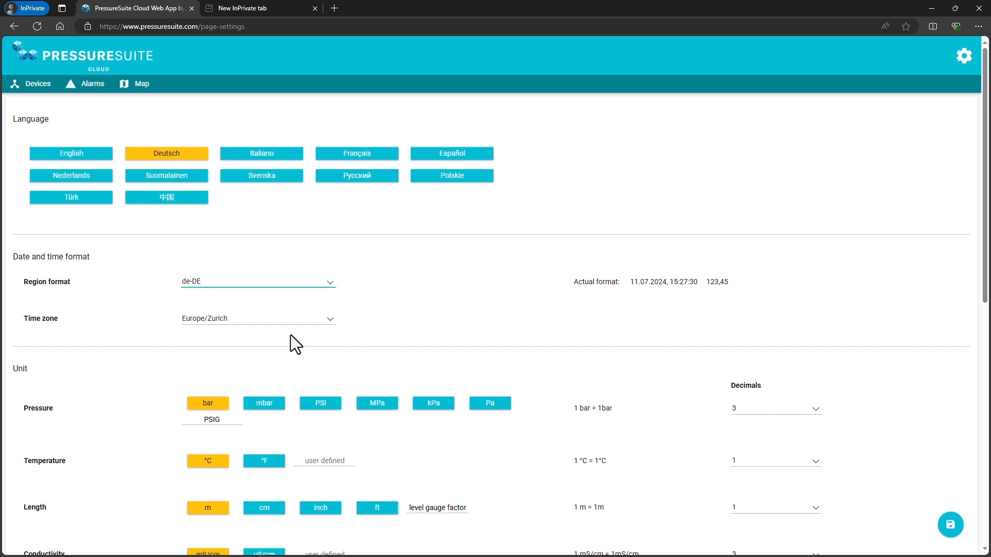
{"action": "left_click", "coordinate": [246, 322]}
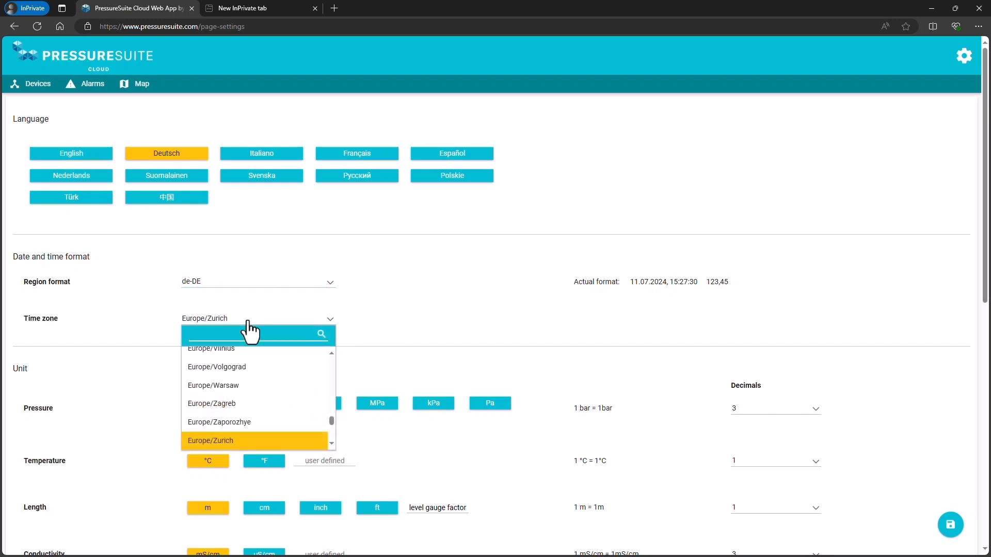
{"action": "type", "text": "berli"}
{"action": "left_click", "coordinate": [222, 357]}
{"action": "scroll", "coordinate": [326, 360], "scroll_direction": "down", "scroll_amount": 5}
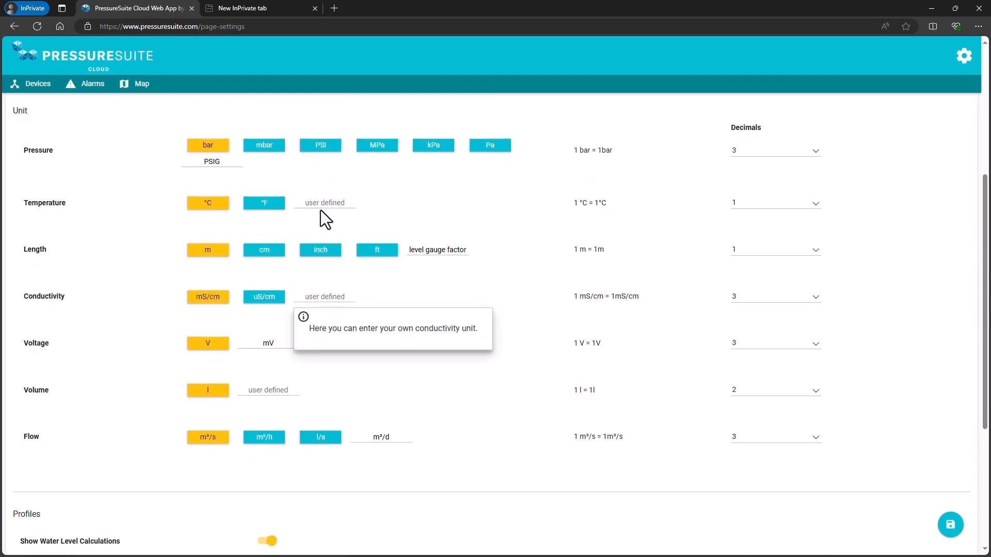
Show pressure values in PSI with 2 decimals.
{"action": "left_click", "coordinate": [320, 144]}
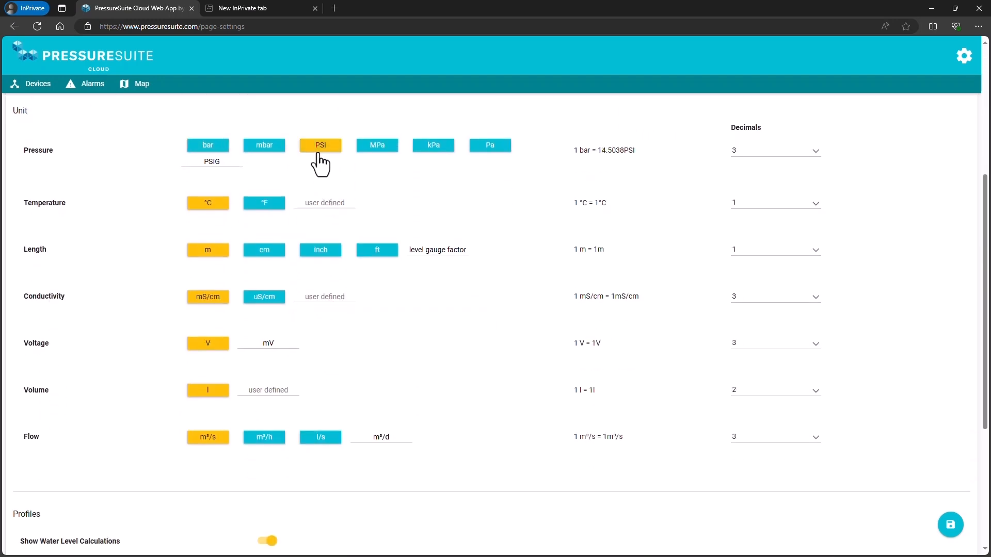
{"action": "left_click", "coordinate": [813, 153]}
{"action": "left_click", "coordinate": [740, 203]}
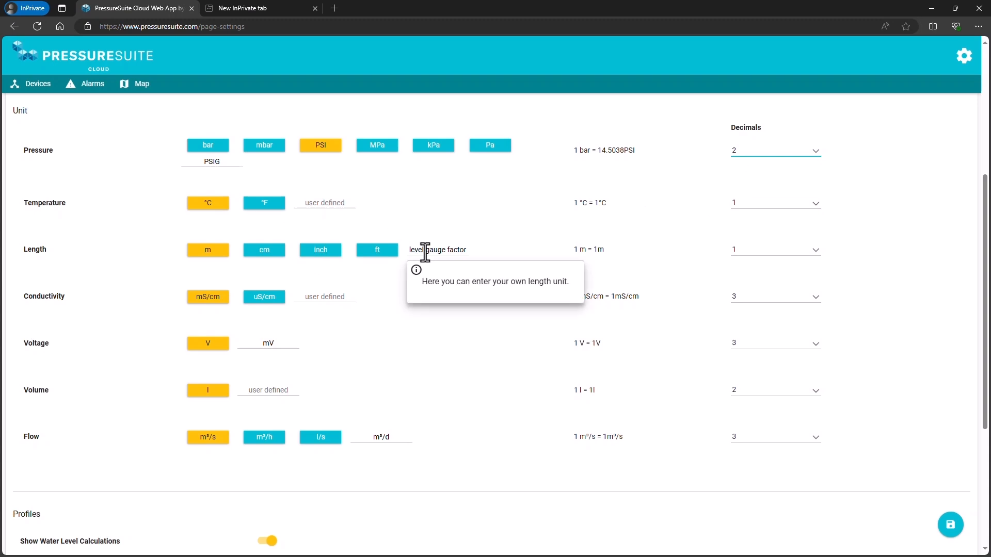
Add temperature unit myUnitForTemp with factor 12.3 and 2 decimals, then save the page settings.
{"action": "left_click", "coordinate": [325, 300]}
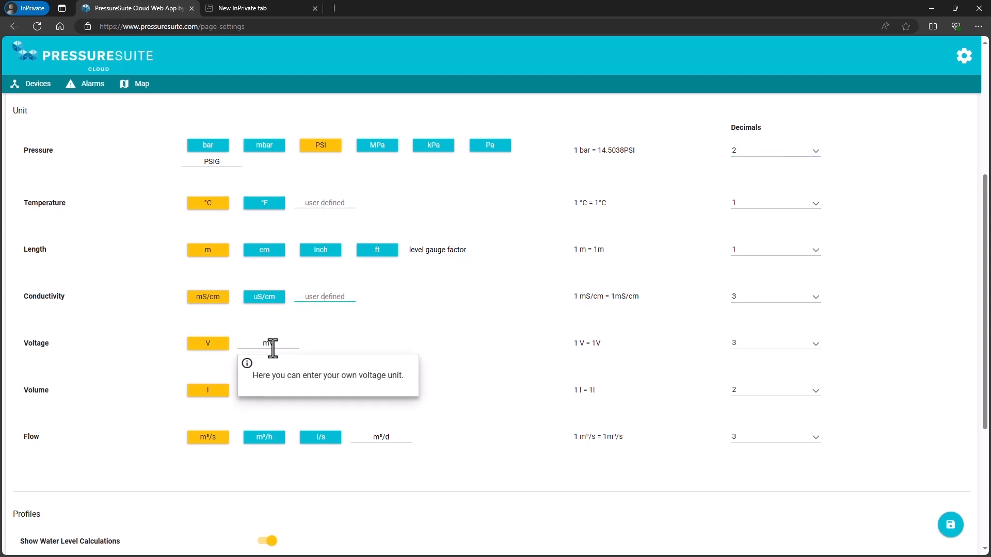
{"action": "left_click", "coordinate": [314, 203]}
{"action": "type", "text": "myUnitForTemp"}
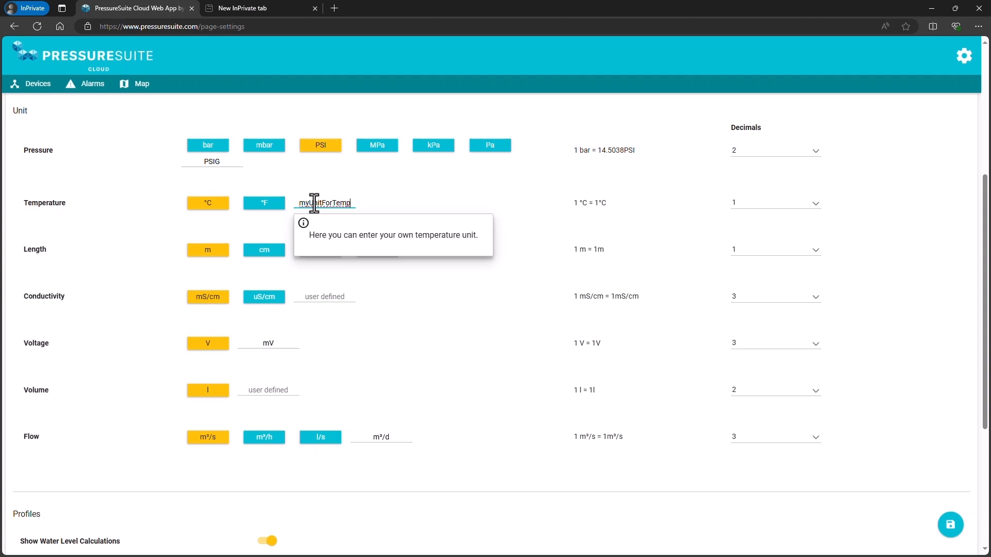
{"action": "key", "text": "Return"}
{"action": "double_click", "coordinate": [595, 205]}
{"action": "type", "text": "12.3"}
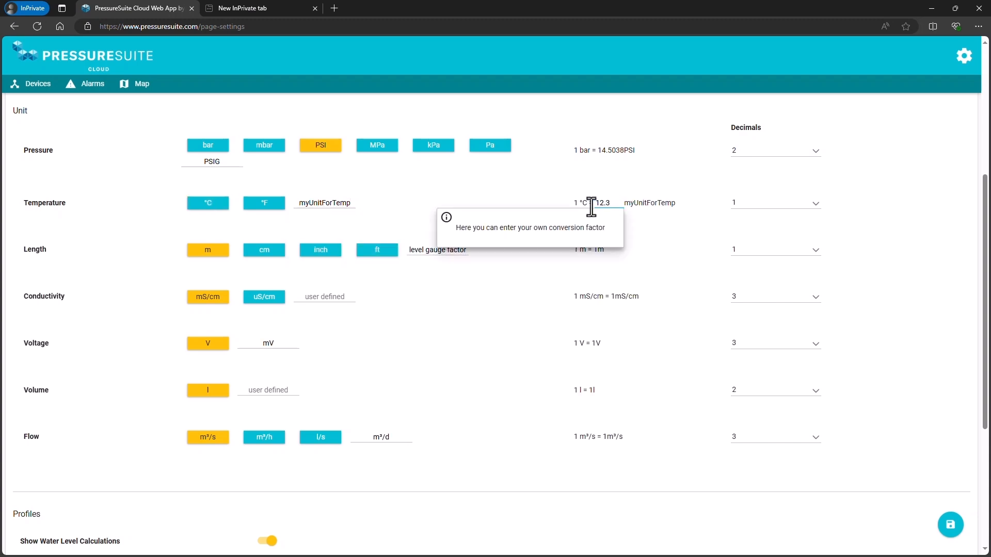
{"action": "left_click", "coordinate": [764, 204]}
{"action": "left_click", "coordinate": [752, 260]}
{"action": "scroll", "coordinate": [558, 370], "scroll_direction": "down", "scroll_amount": 5}
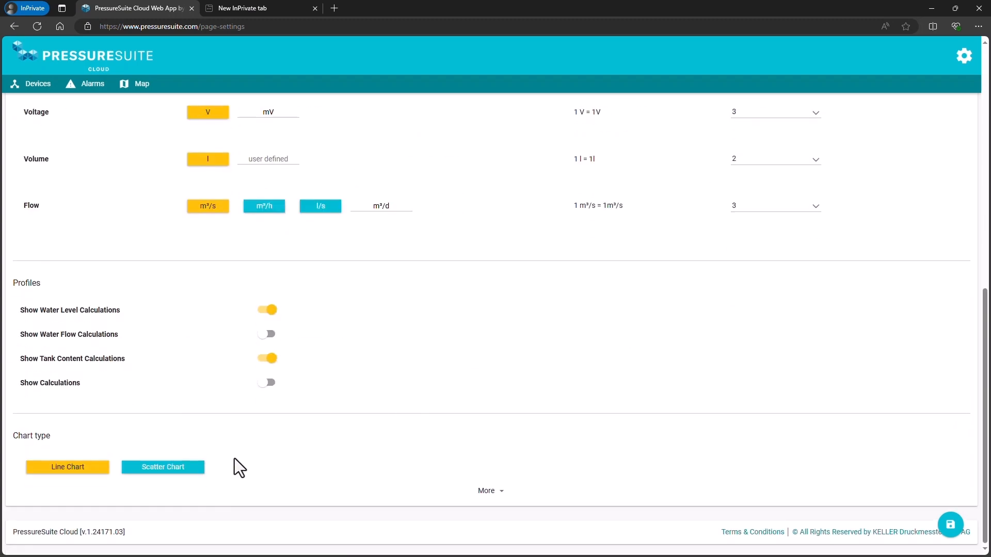
{"action": "left_click", "coordinate": [950, 525]}
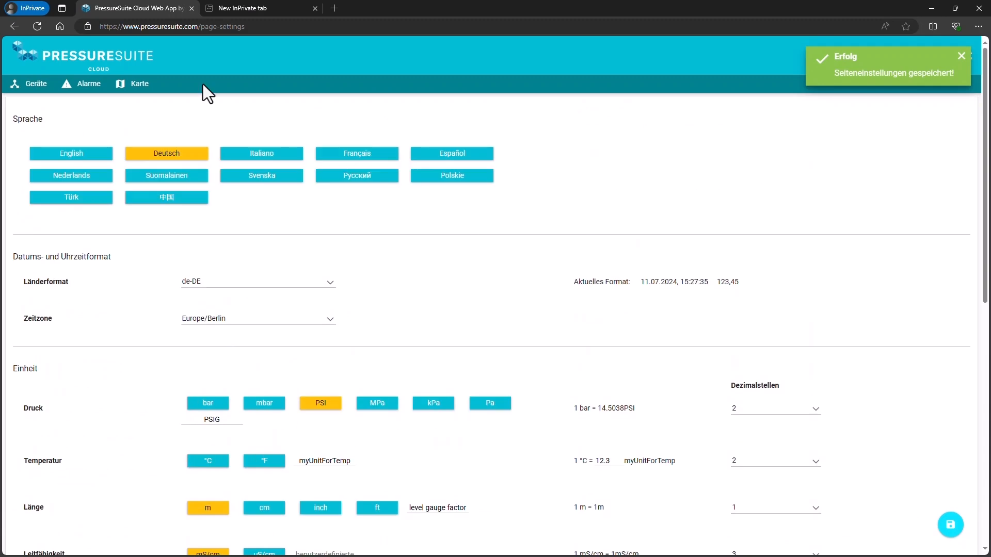
Open the Schwammstadt device from the Geräte list and scroll through its chart.
{"action": "left_click", "coordinate": [26, 84]}
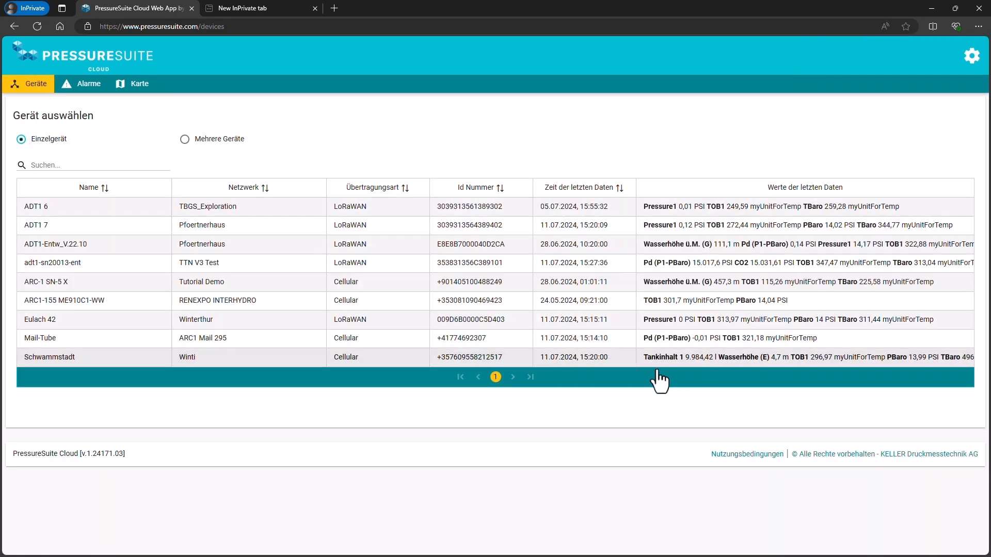
{"action": "left_click", "coordinate": [188, 359]}
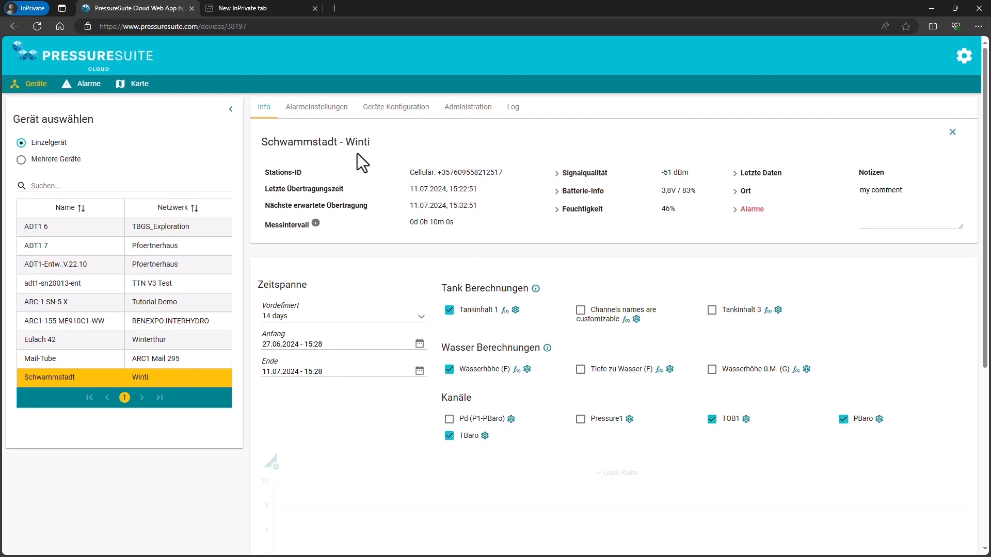
{"action": "scroll", "coordinate": [357, 155], "scroll_direction": "down", "scroll_amount": 2}
{"action": "scroll", "coordinate": [357, 160], "scroll_direction": "down", "scroll_amount": 3}
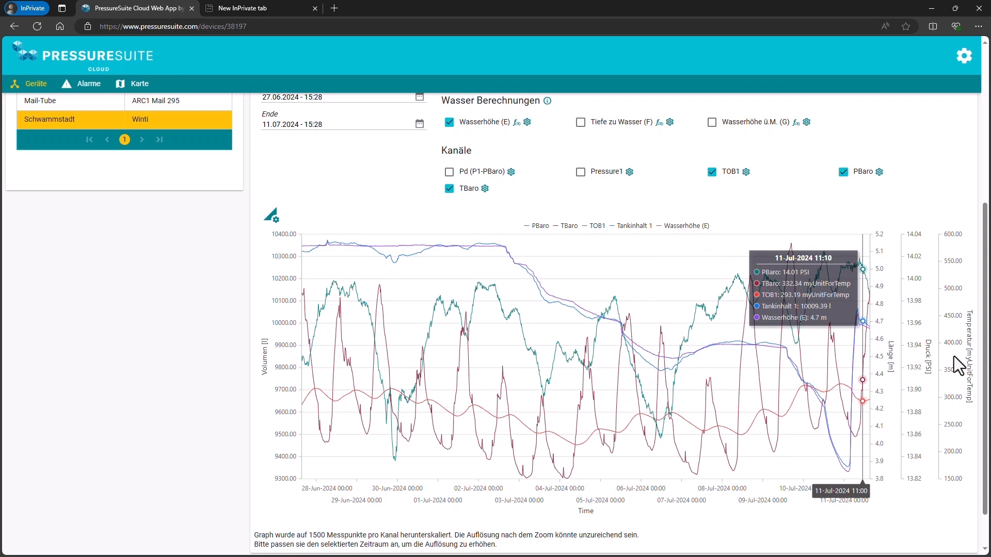
{"action": "scroll", "coordinate": [768, 348], "scroll_direction": "up", "scroll_amount": 5}
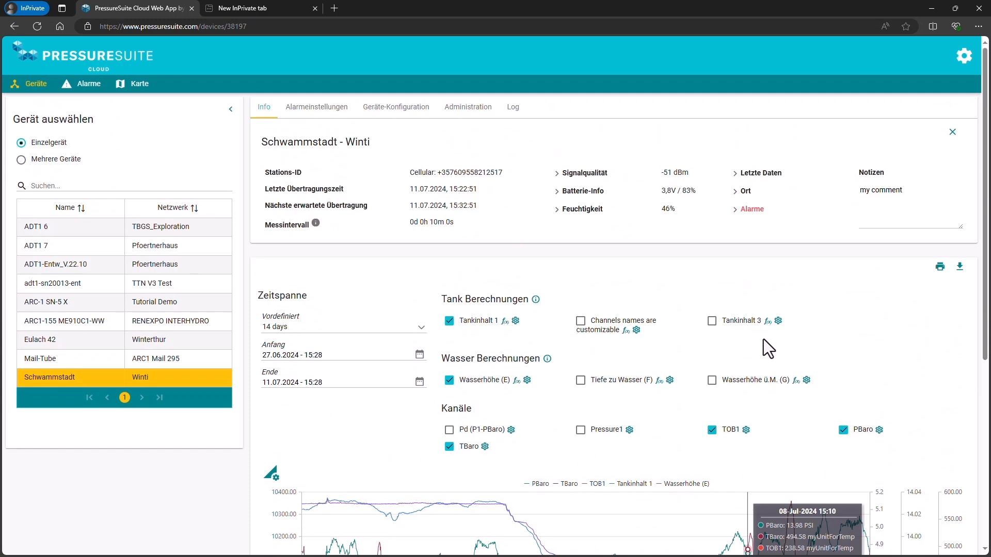
Expand Letzte Daten and check the TOB1 reading of 296,97 myUnitForTemp.
{"action": "left_click", "coordinate": [733, 179]}
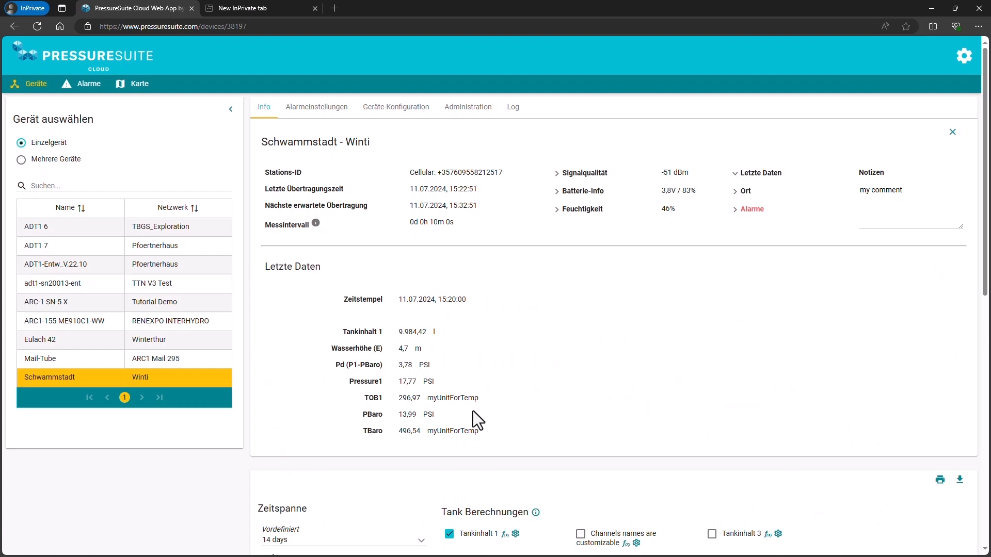
{"action": "mouse_move", "coordinate": [484, 398]}
{"action": "left_mouse_down"}
{"action": "mouse_move", "coordinate": [396, 402]}
{"action": "mouse_move", "coordinate": [494, 386]}
{"action": "left_mouse_up"}
{"action": "left_click", "coordinate": [494, 386]}
{"action": "key", "text": "ctrl+Tab"}
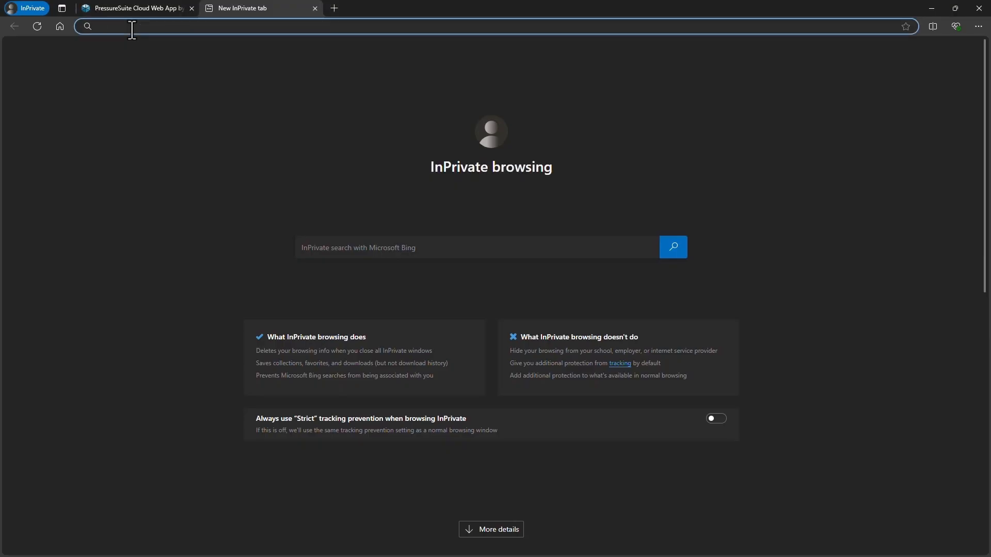
Load docs.pressuresuite.com and browse via Getting started and Sending Technology to Accessing the API.
{"action": "type", "text": "docs.pressuresuite.com"}
{"action": "key", "text": "Return"}
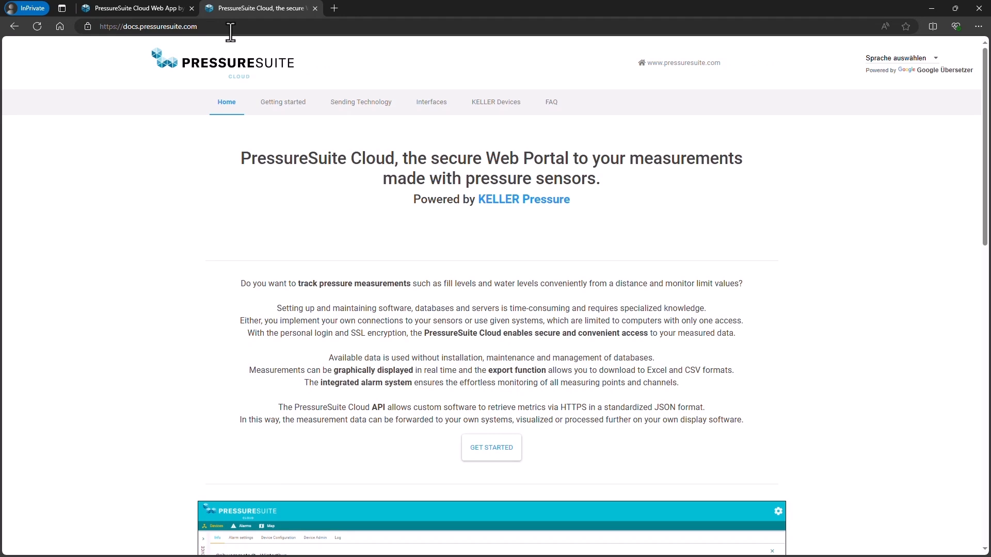
{"action": "left_click", "coordinate": [283, 104]}
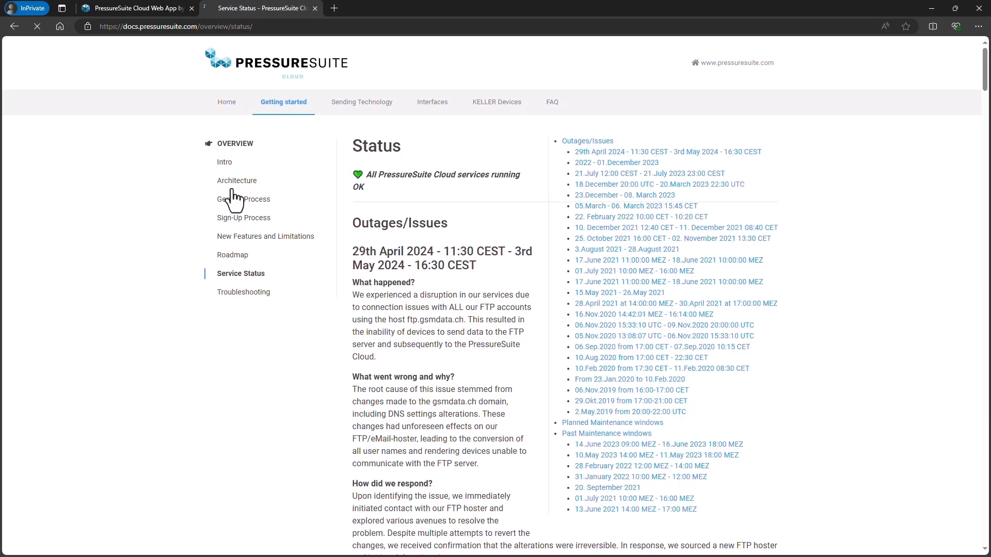
{"action": "left_click", "coordinate": [391, 105]}
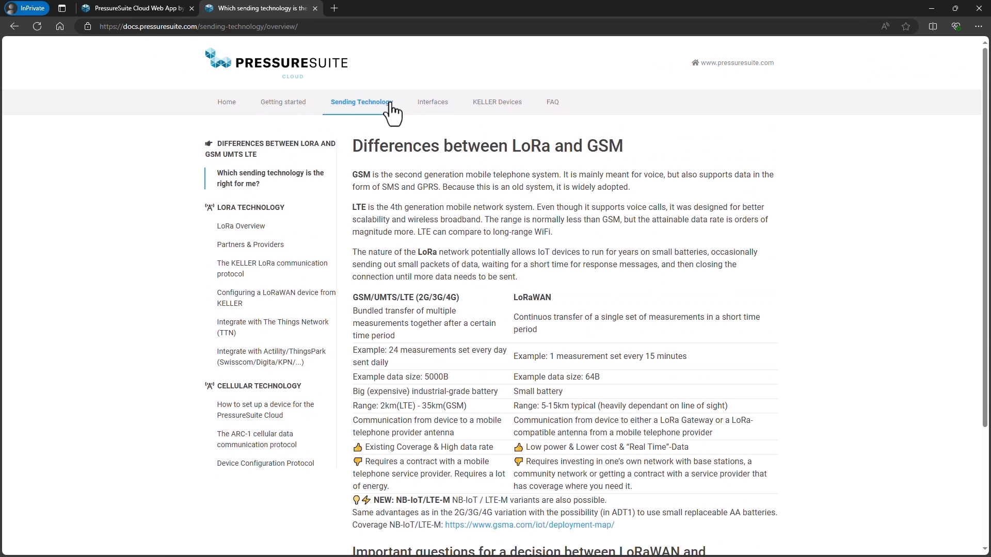
{"action": "left_click", "coordinate": [277, 362]}
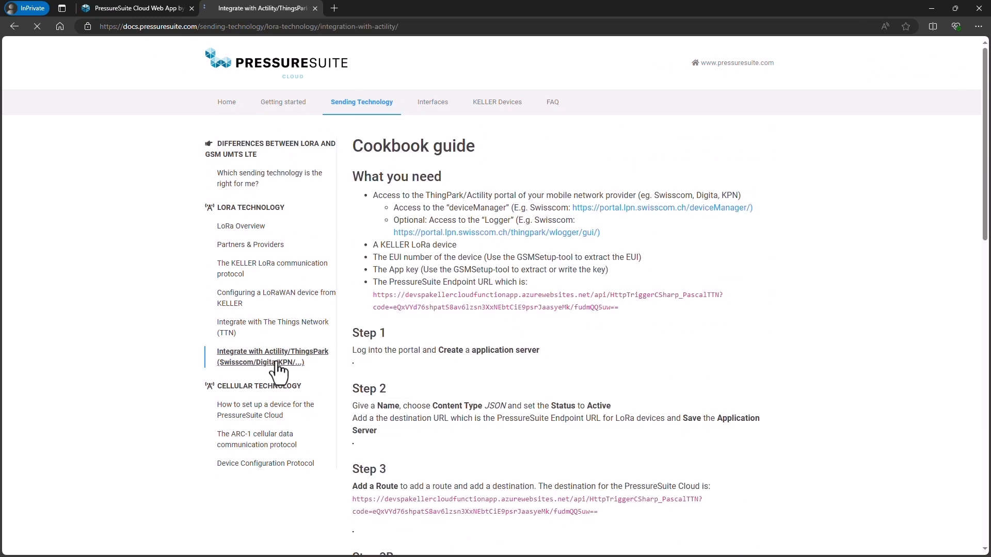
{"action": "left_click", "coordinate": [266, 410]}
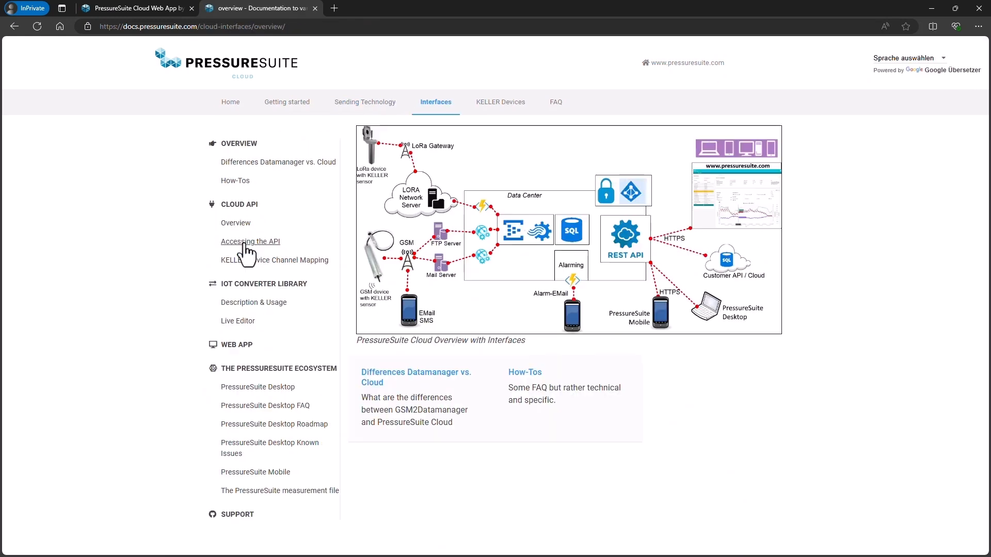
{"action": "left_click", "coordinate": [247, 243]}
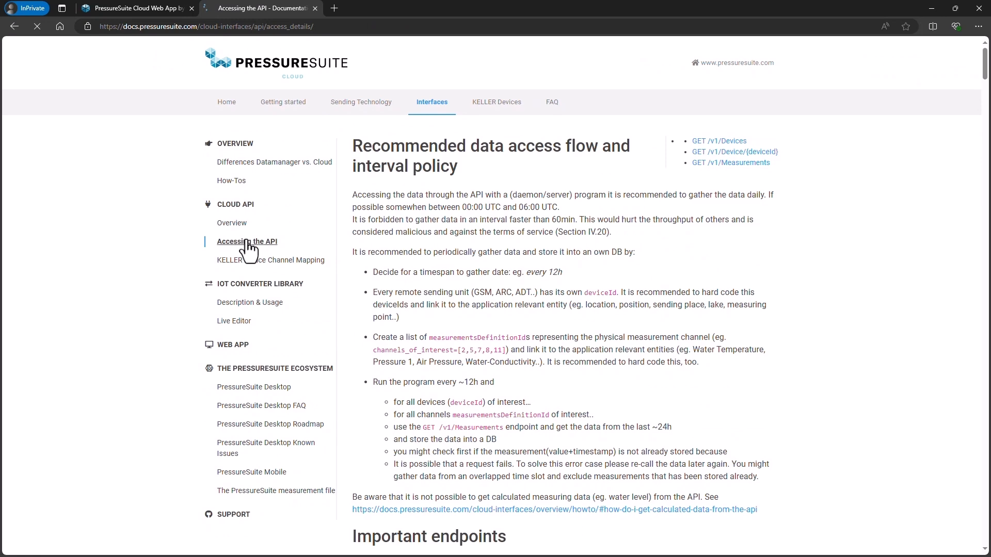